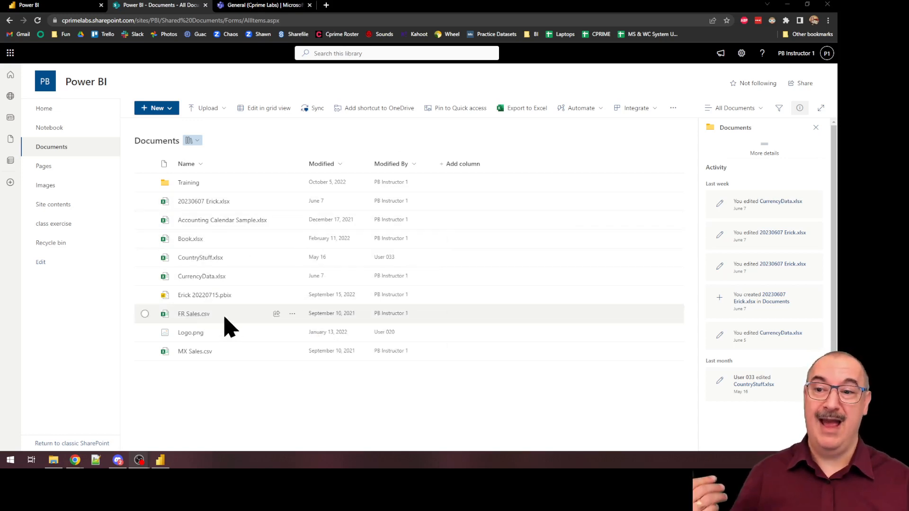
mouse_move(192, 242)
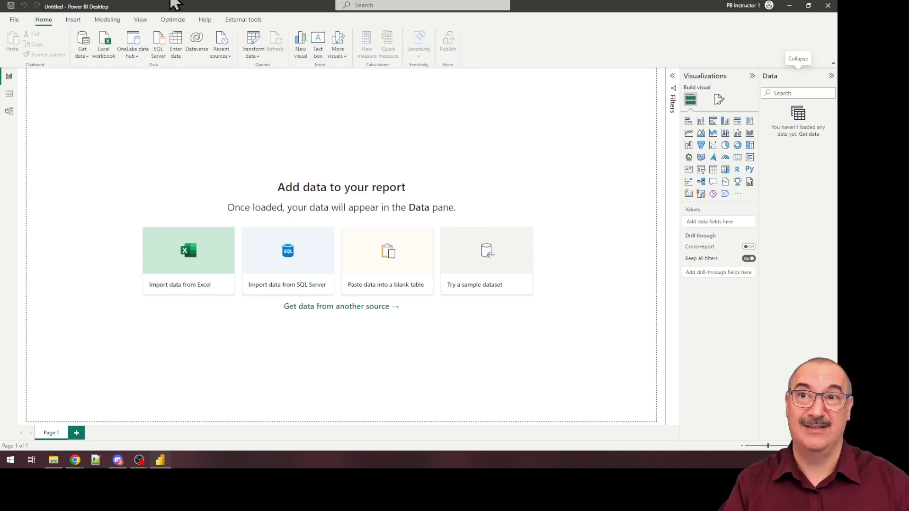
key("alt+Tab")
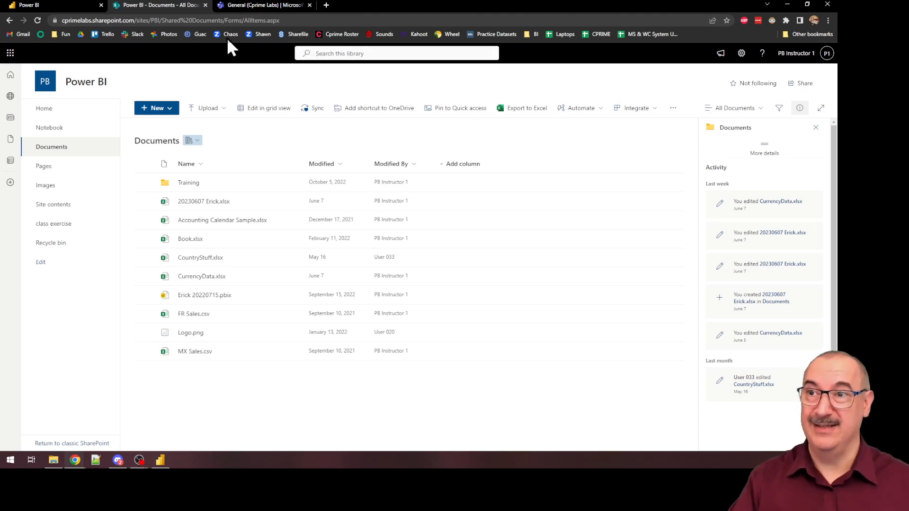
left_click(63, 20)
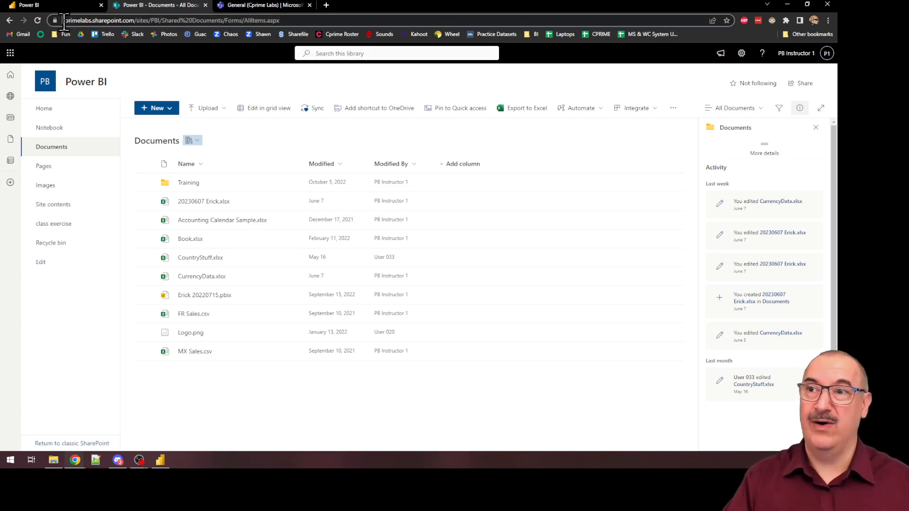
left_click_drag(64, 20, 133, 19)
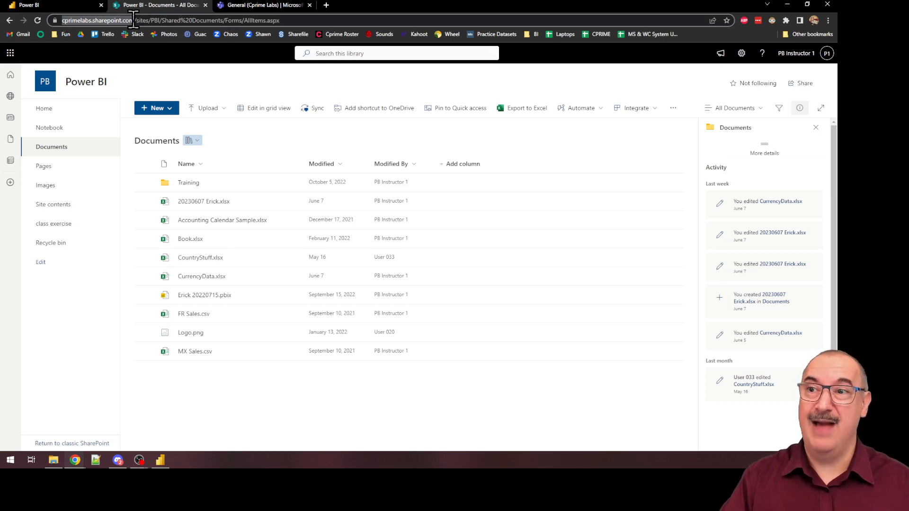
left_click_drag(134, 19, 163, 19)
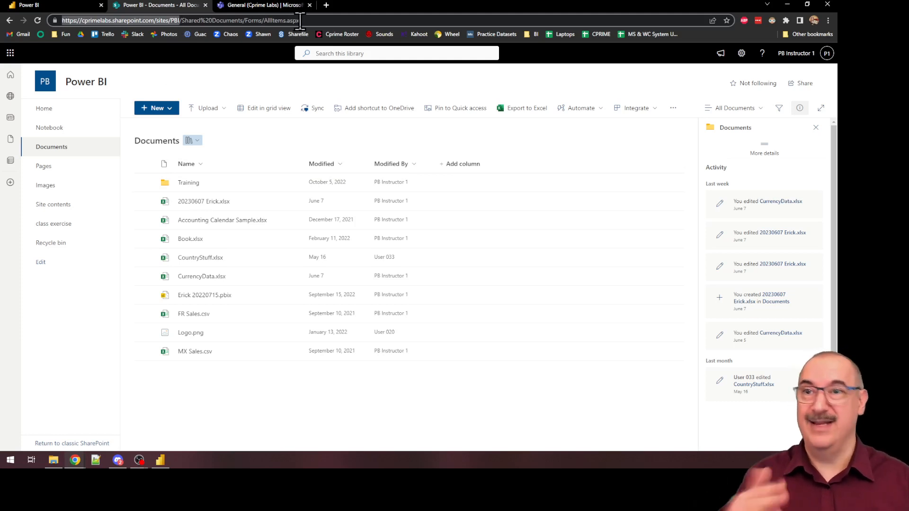
left_click_drag(300, 21, 51, 21)
key("ctrl+c")
left_click(180, 19)
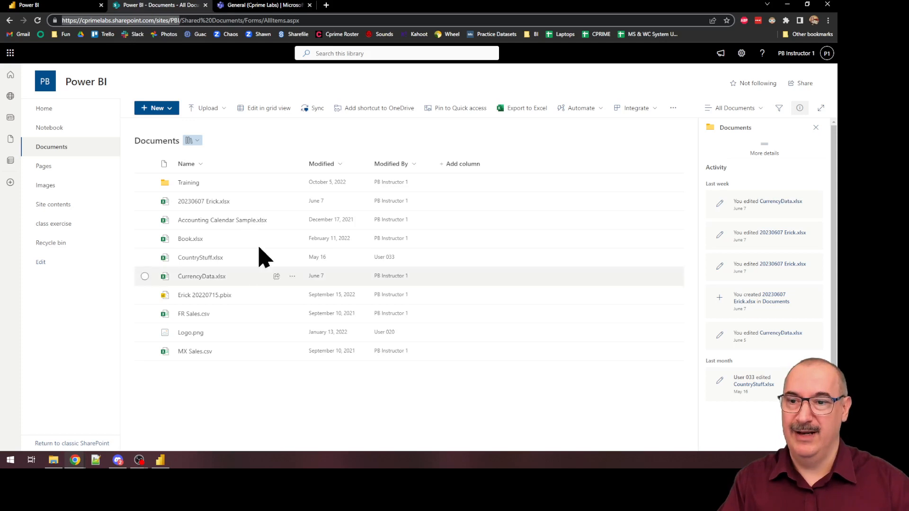
Step: Switch to Power BI Desktop and search the available data source connectors for "share"
key("alt+Tab")
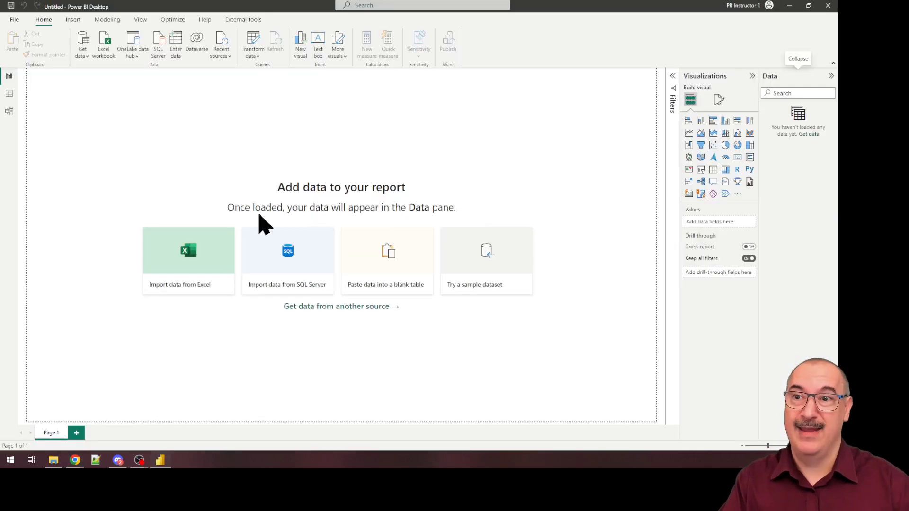
left_click(83, 42)
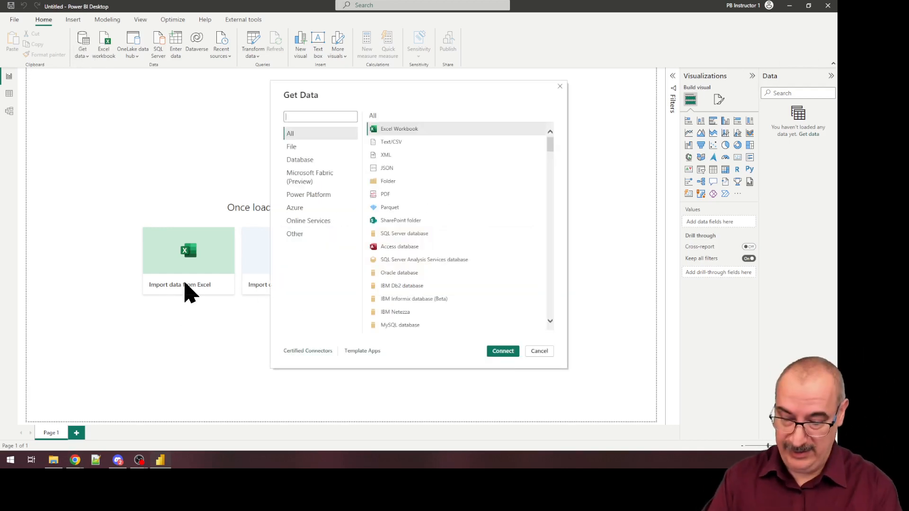
type("share")
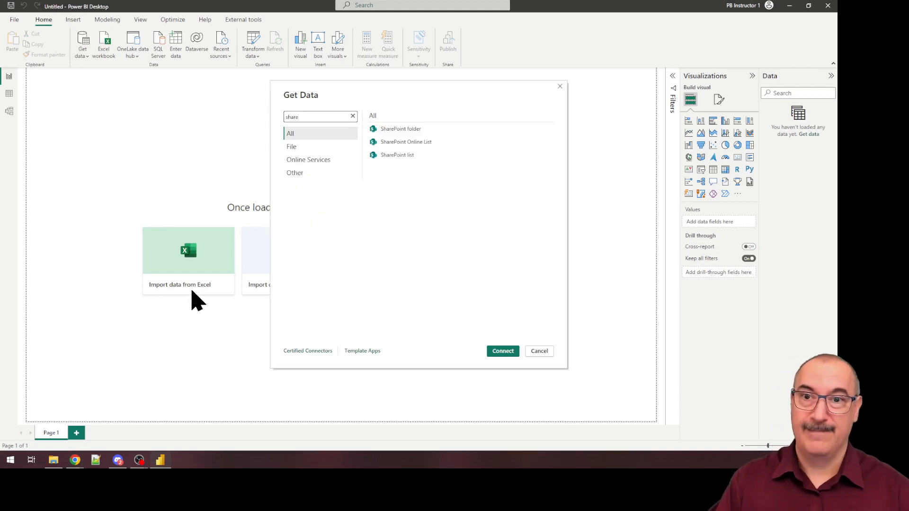
left_click(352, 116)
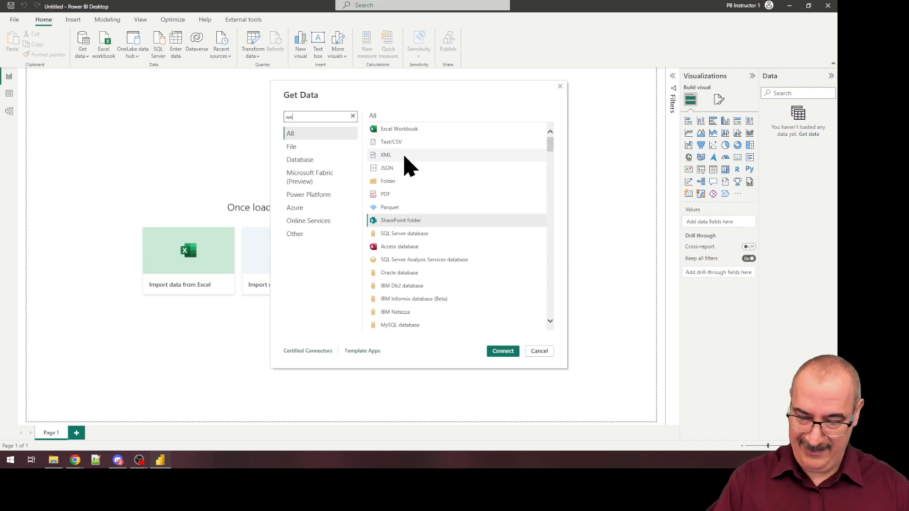
type("web")
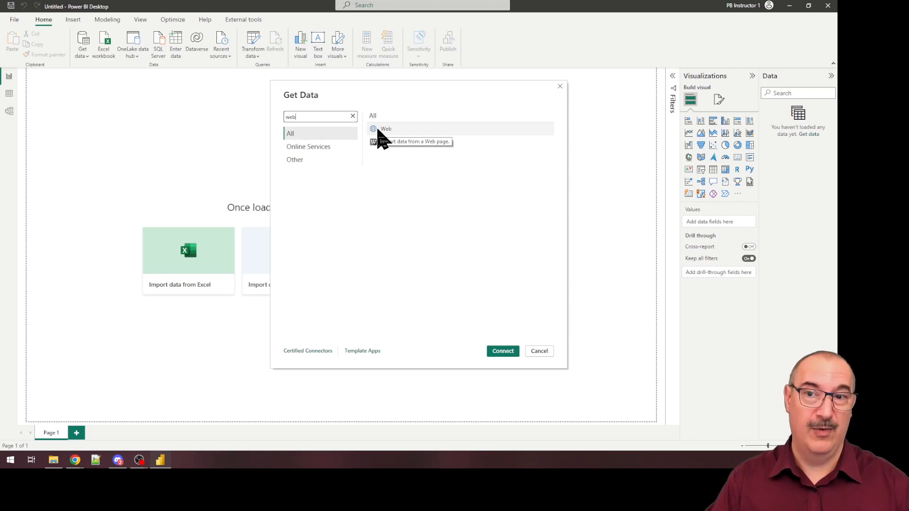
left_click(352, 116)
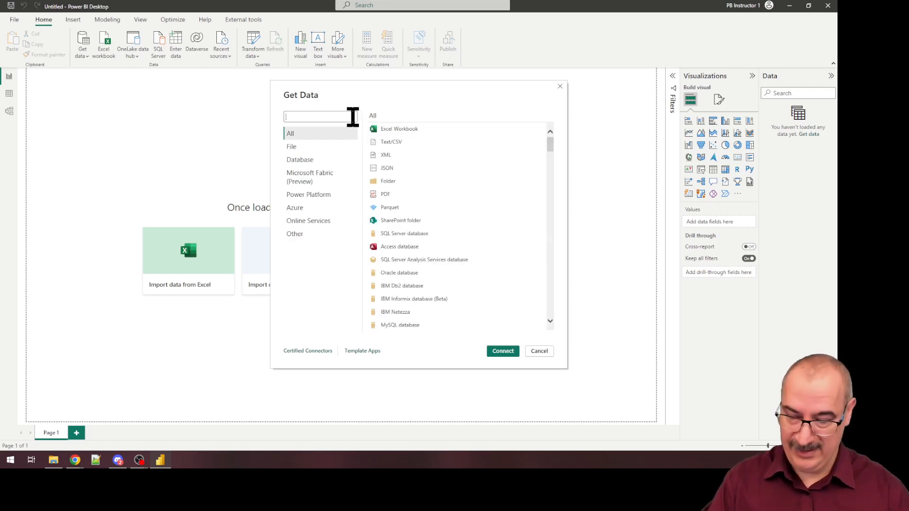
type("share")
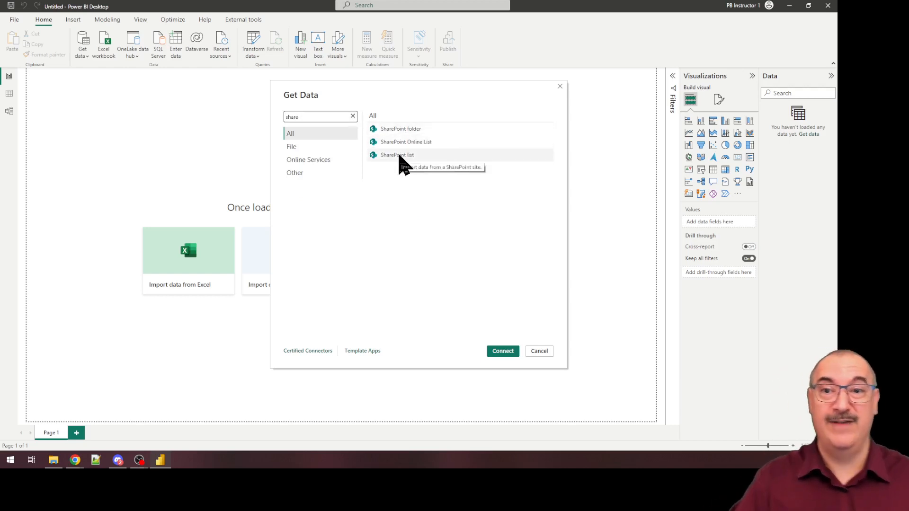
left_click(402, 129)
left_click(509, 353)
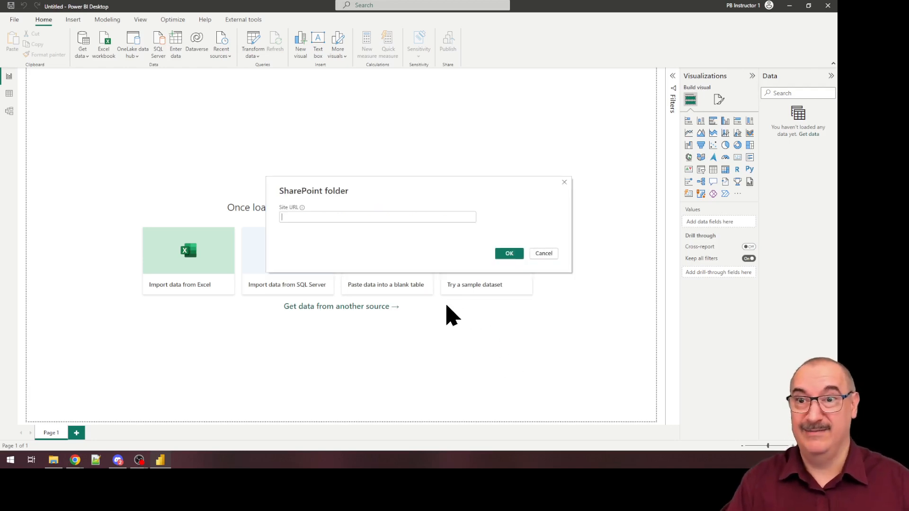
key("ctrl+v")
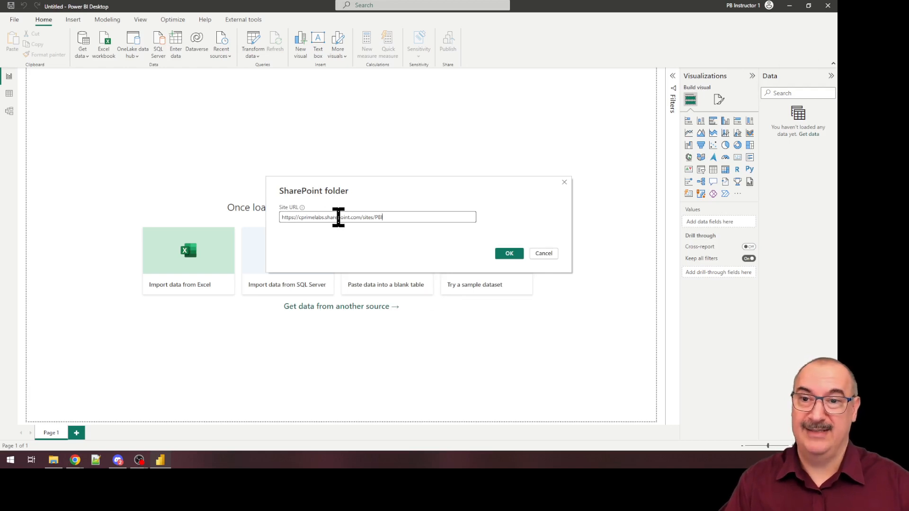
left_click(505, 254)
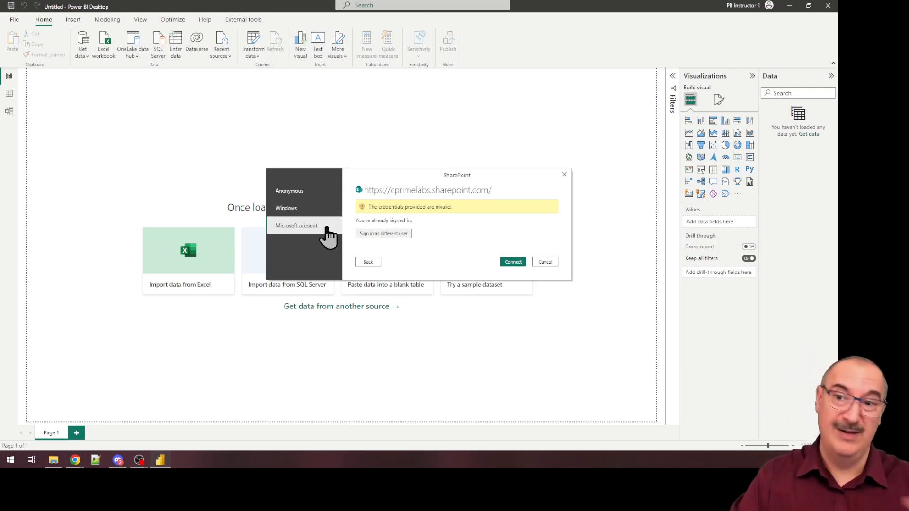
Step: Sign in to SharePoint as a different user with the instructor's Microsoft account and connect
left_click(368, 234)
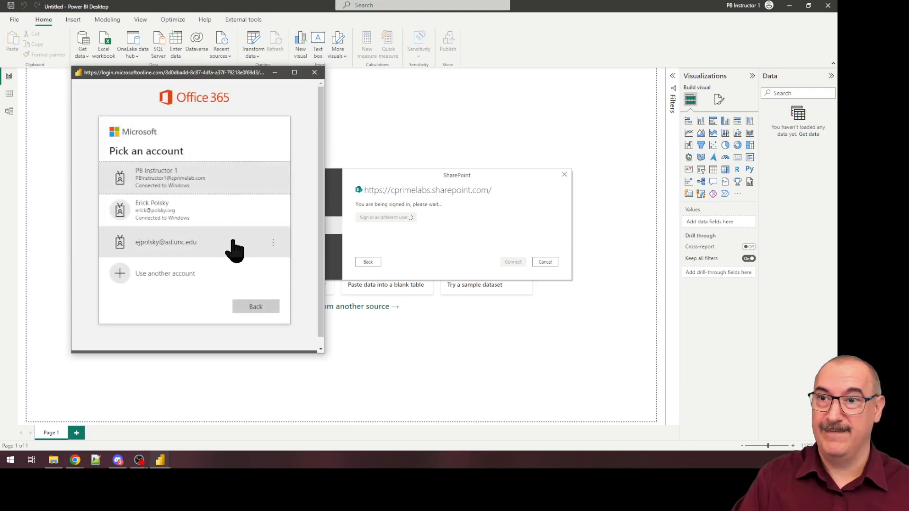
left_click(182, 179)
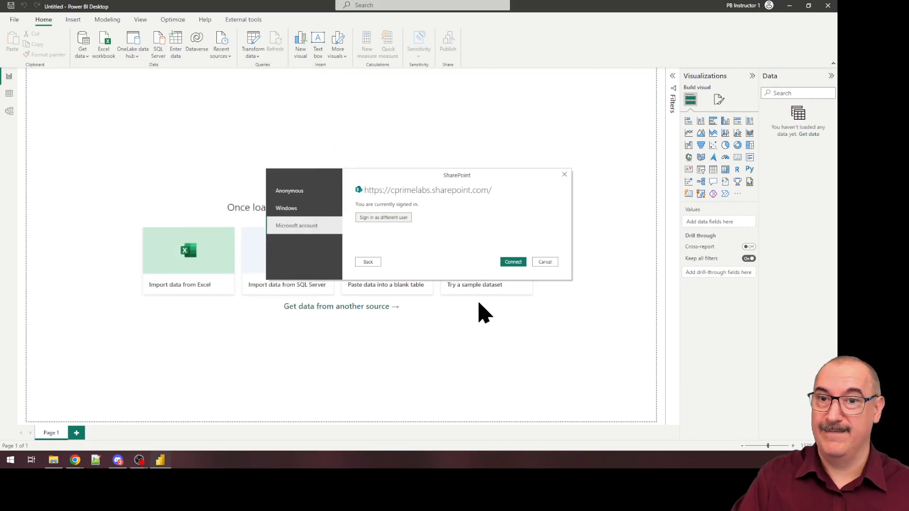
left_click(512, 262)
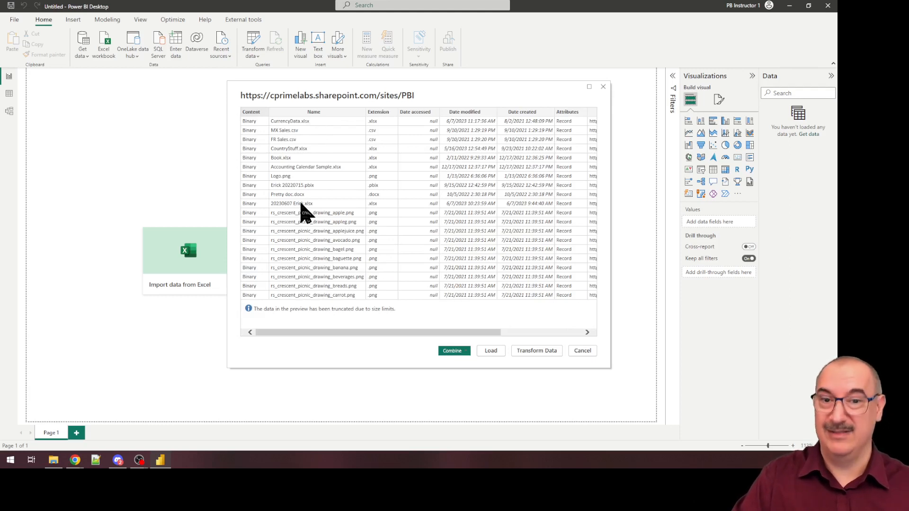
Step: Open the site's file list for transformation and filter the Extension column to only .csv and .xlsx files
left_click(537, 351)
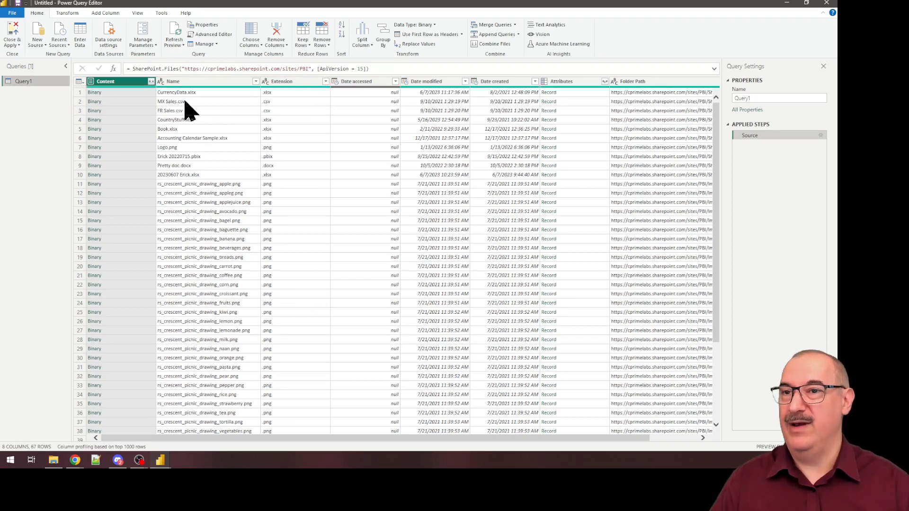
left_click(325, 81)
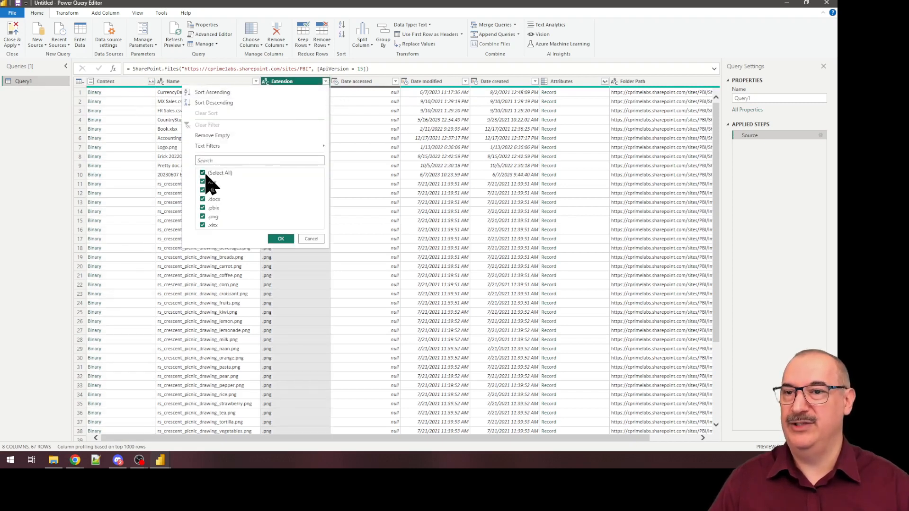
left_click(204, 173)
left_click(204, 183)
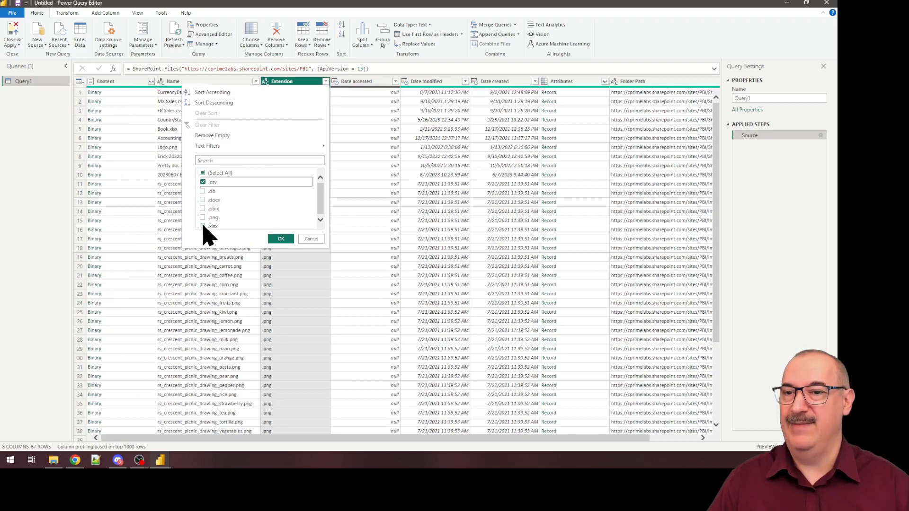
left_click(208, 226)
left_click(274, 240)
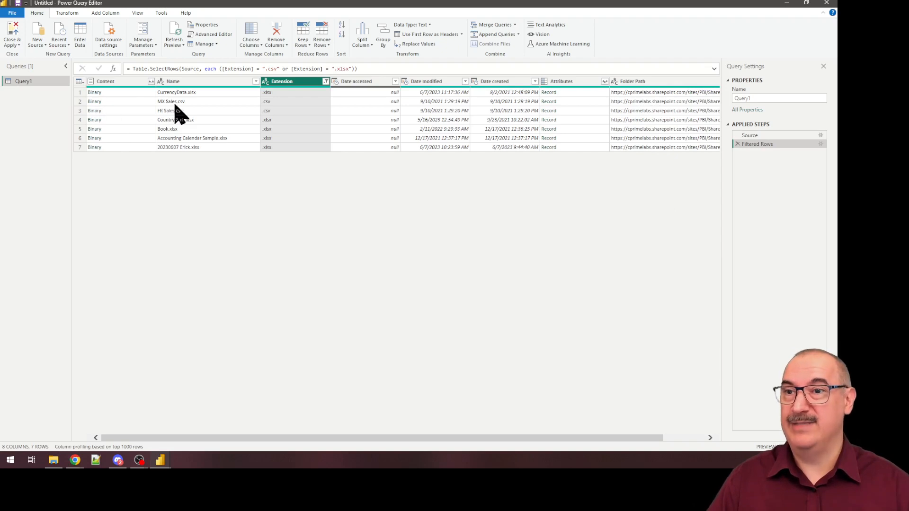
Step: Load the contents of MX Sales.csv into the query and duplicate that query
left_click(94, 102)
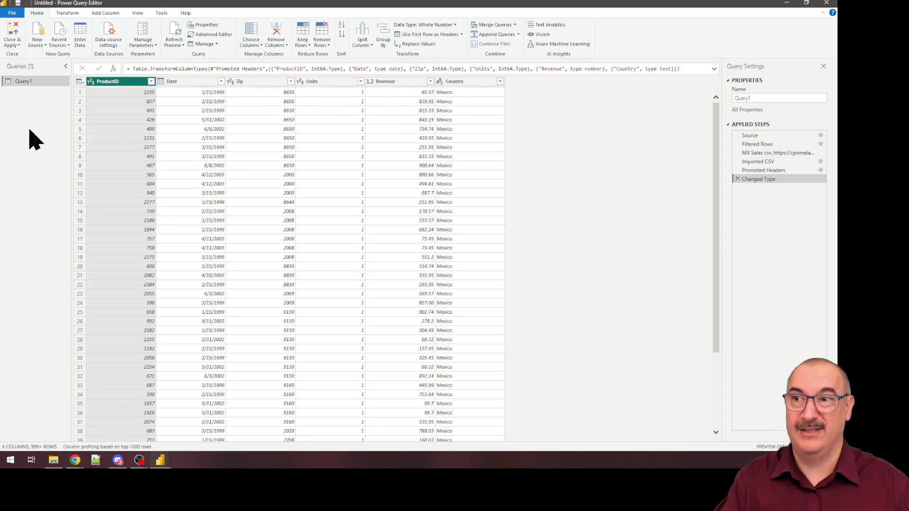
right_click(22, 81)
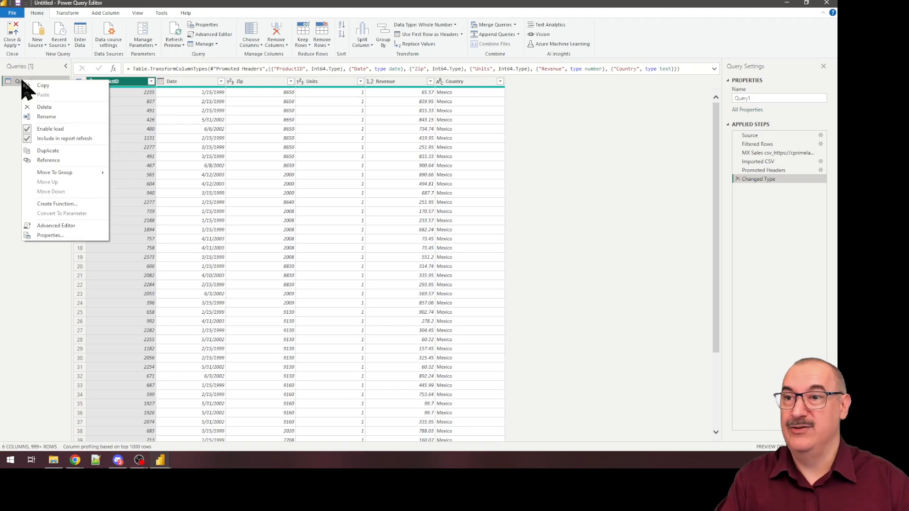
left_click(38, 150)
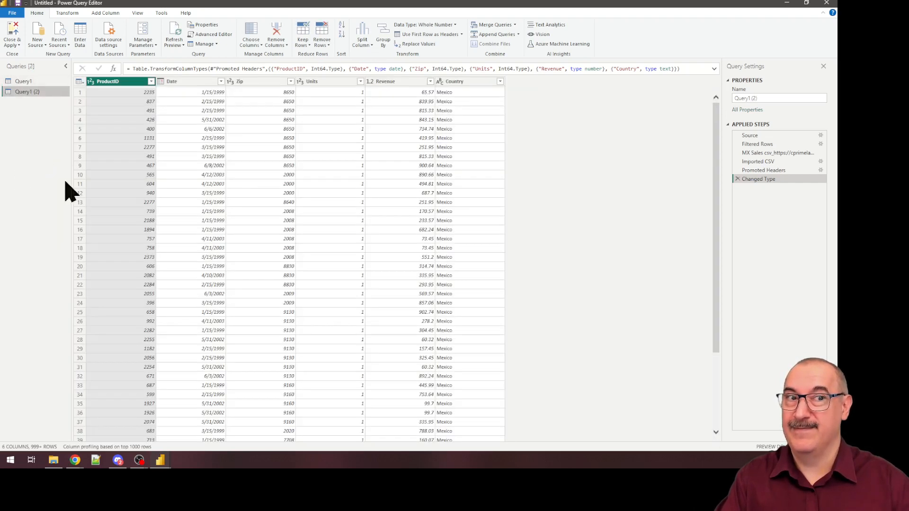
Step: In the duplicate, replace the steps after Filtered Rows with the Currency sheet of CurrencyData.xlsx, using its first row as headers
left_click(758, 143)
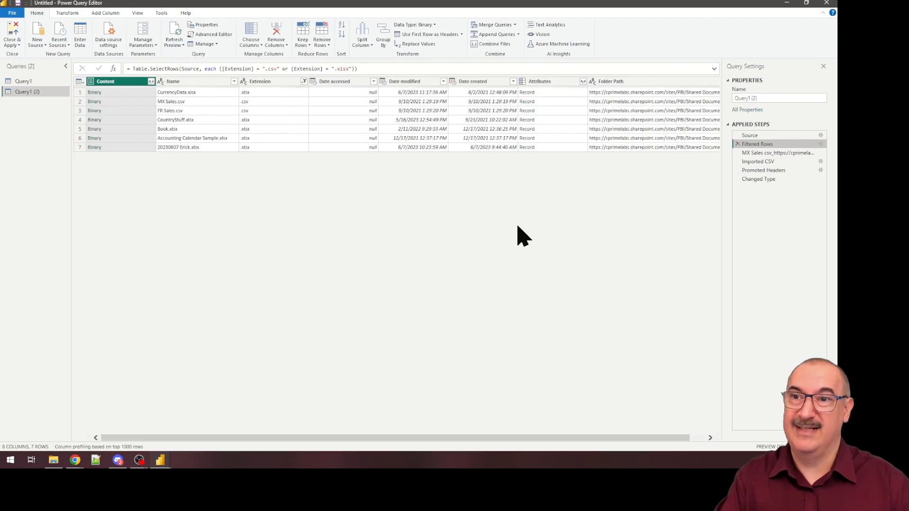
left_click(95, 92)
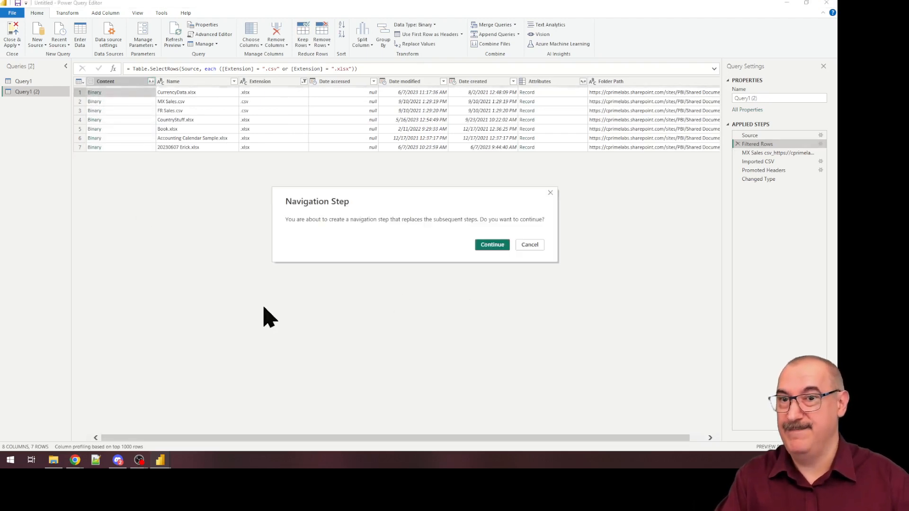
left_click(502, 244)
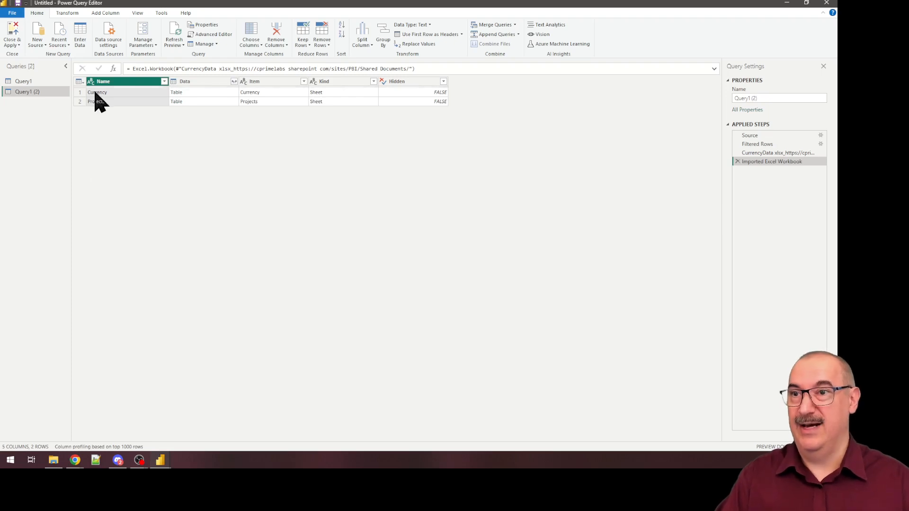
left_click(171, 92)
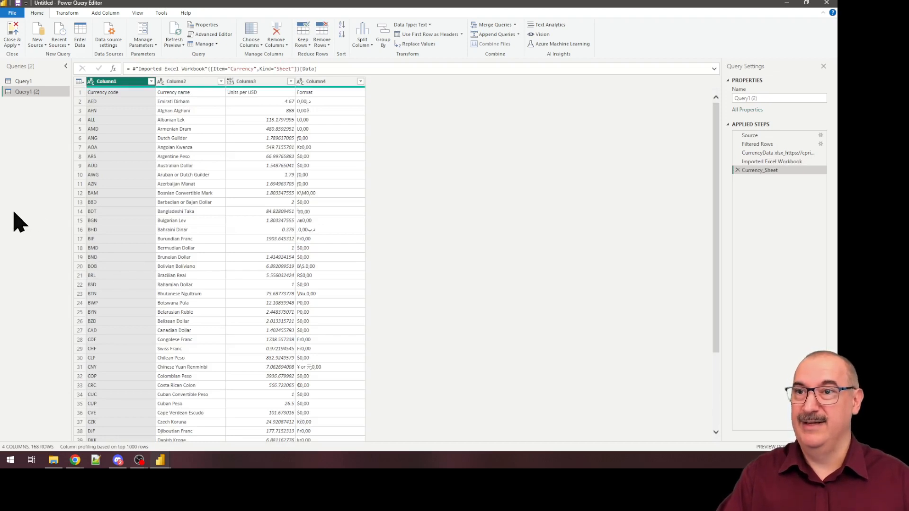
left_click(426, 34)
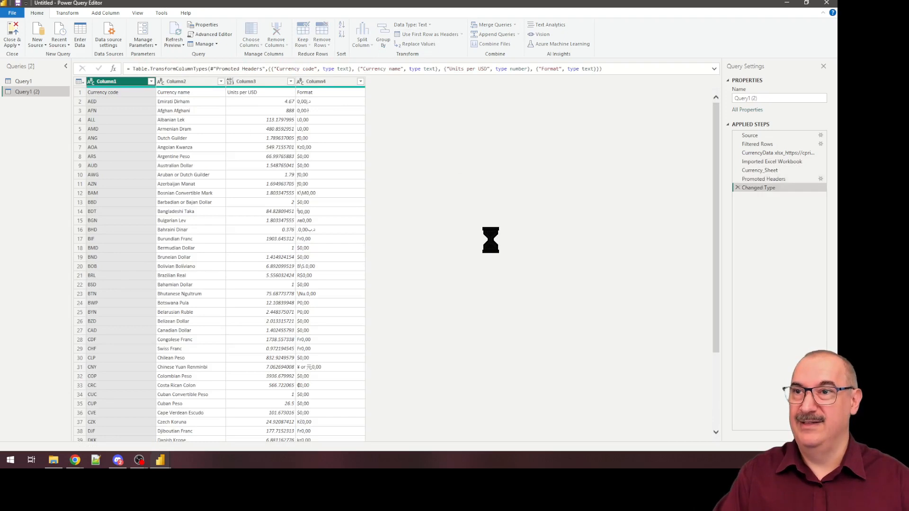
Step: Rename the original query with the Mexico sales data as MX Sales
left_click(21, 81)
double_click(22, 81)
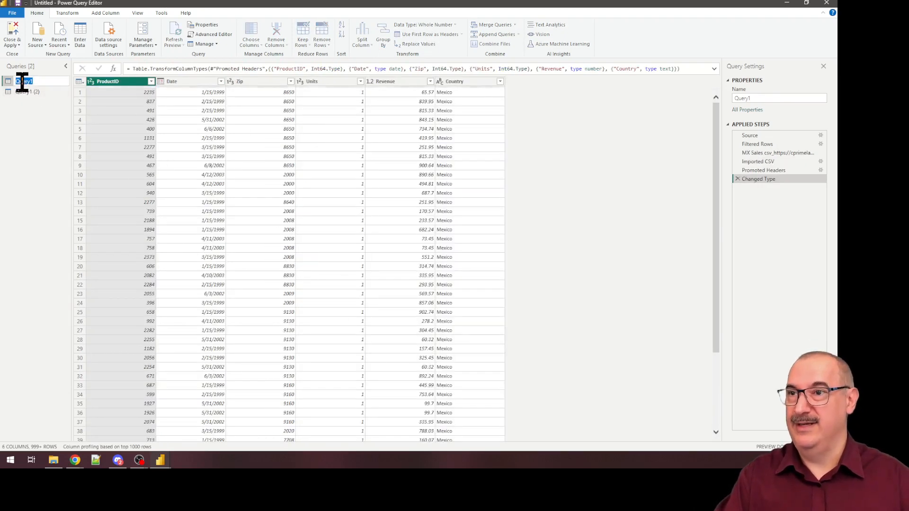
type("MX Sa")
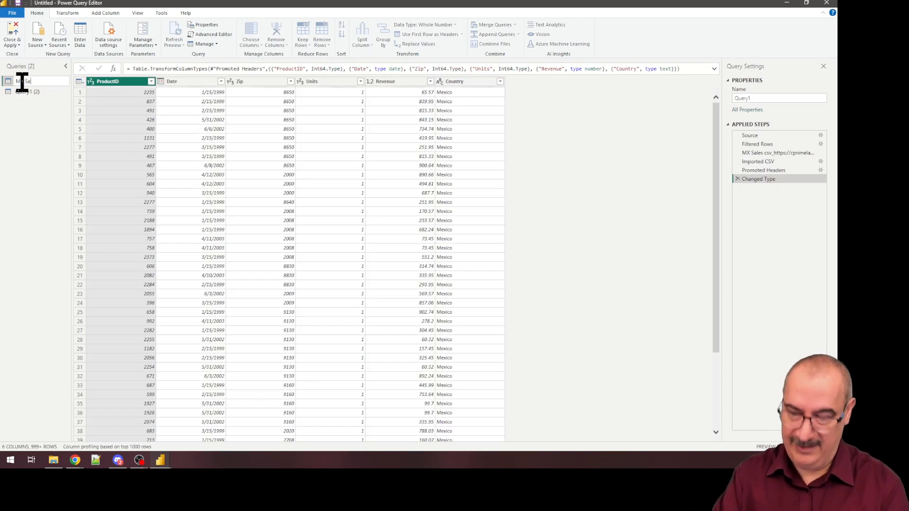
type("les")
key("Return")
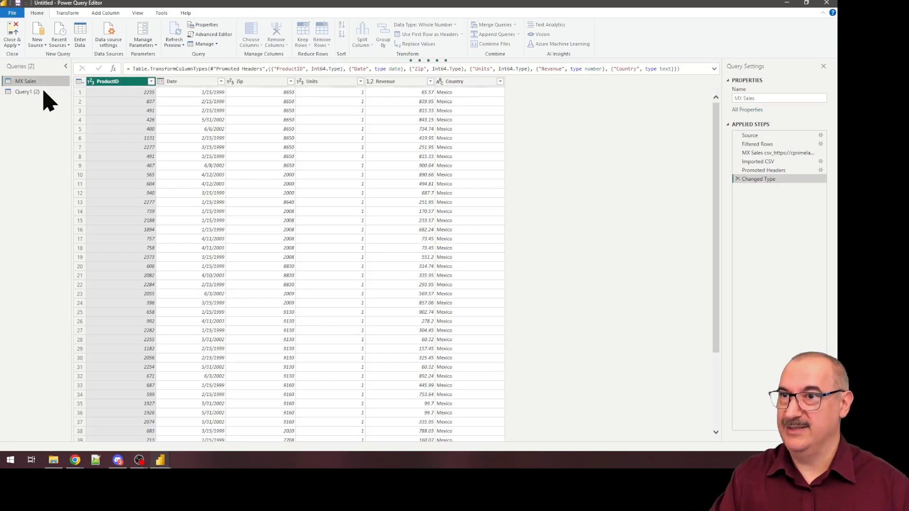
Step: Rename the duplicated query with the currency data as Conversion Rates and apply the queries to the model
left_click(43, 91)
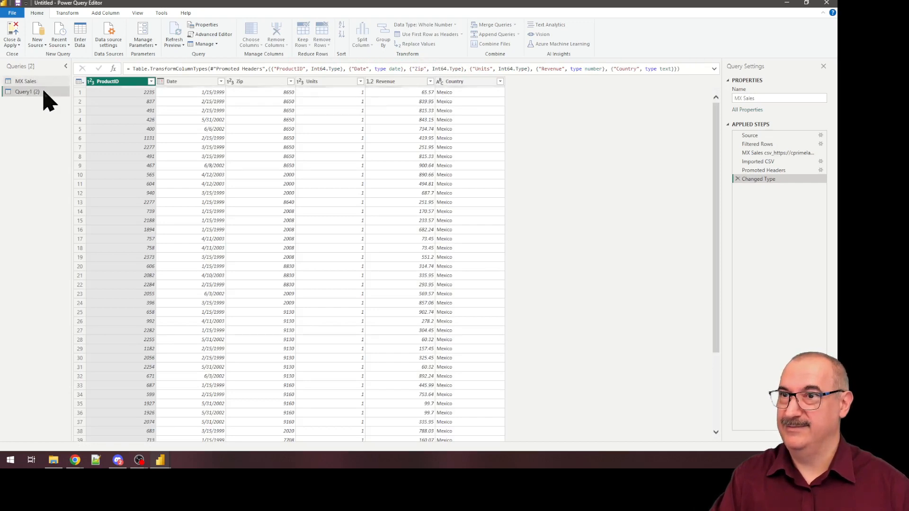
left_click(44, 92)
type("Cur")
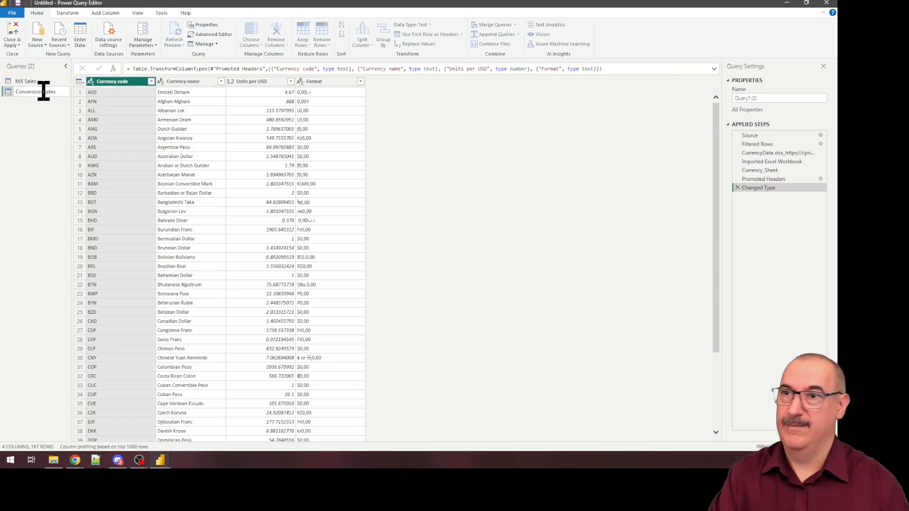
left_click(32, 119)
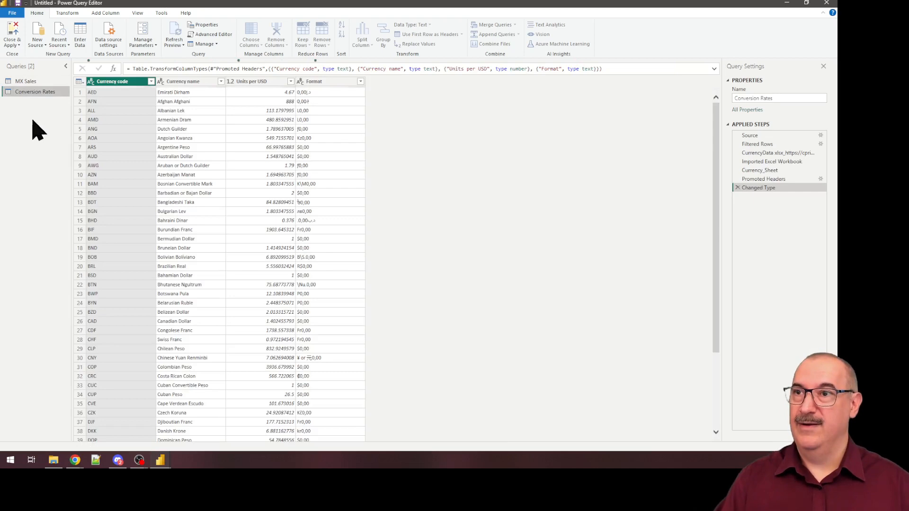
left_click(15, 38)
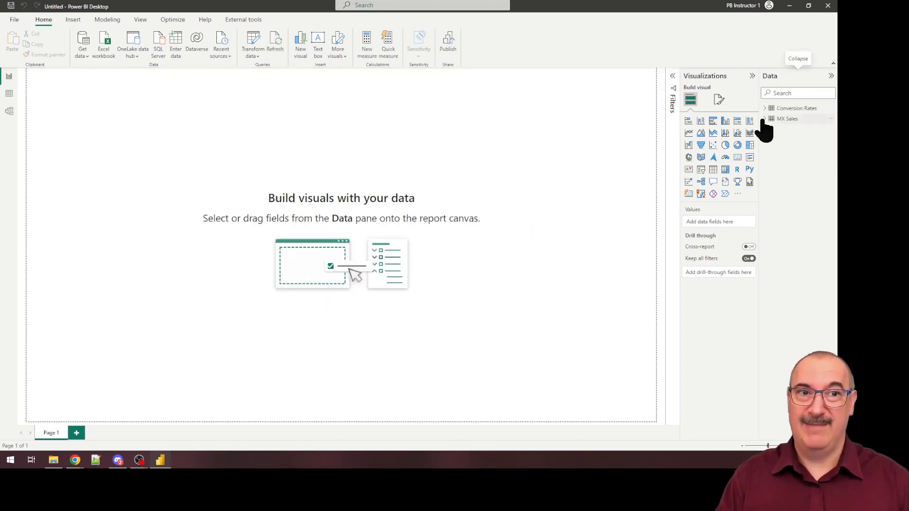
Step: Add a calculated column to the MX Sales table with the formula Year = FORMAT([Date],"YYYY")
left_click(766, 118)
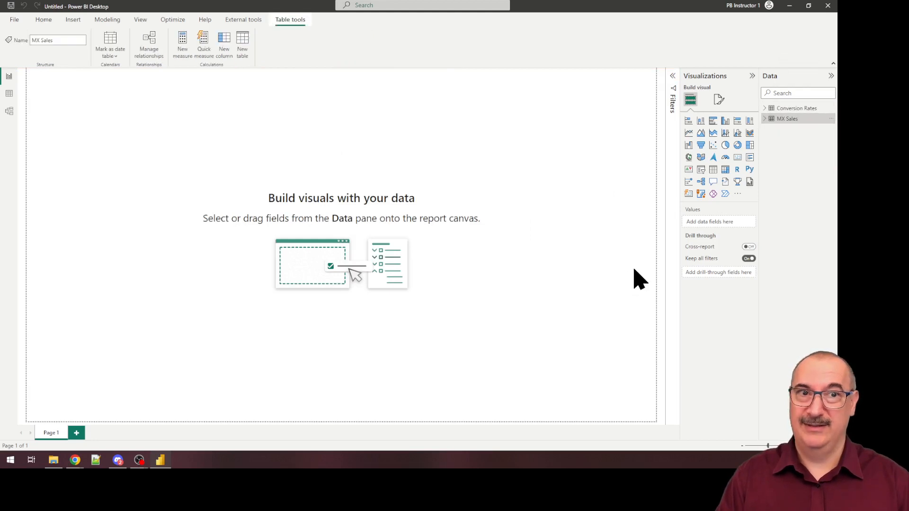
left_click(763, 118)
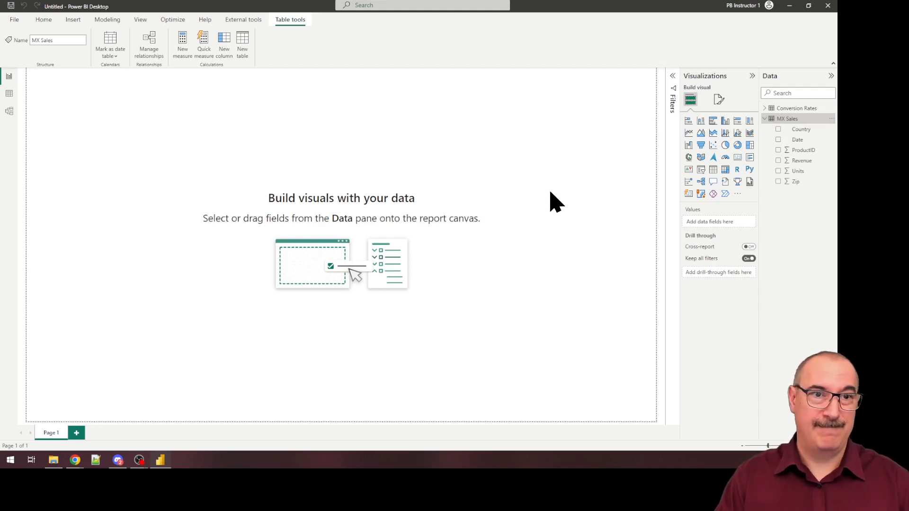
left_click(786, 142)
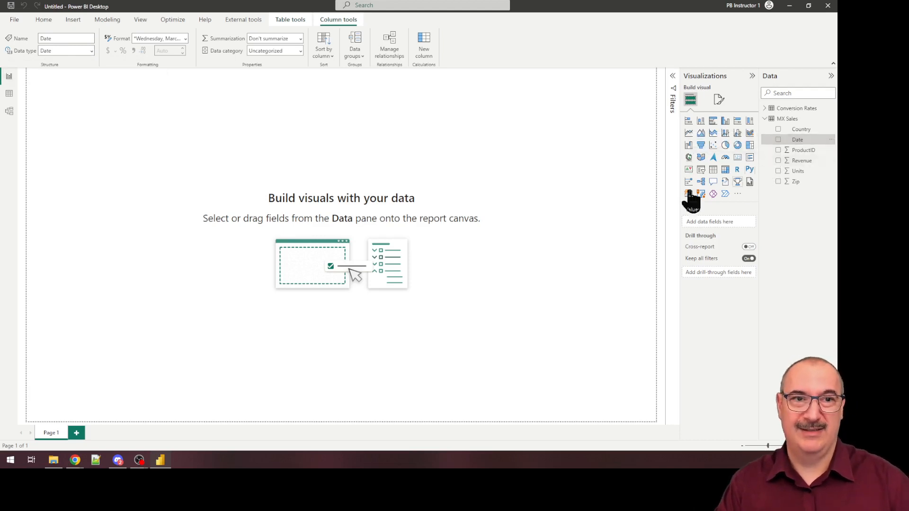
right_click(783, 119)
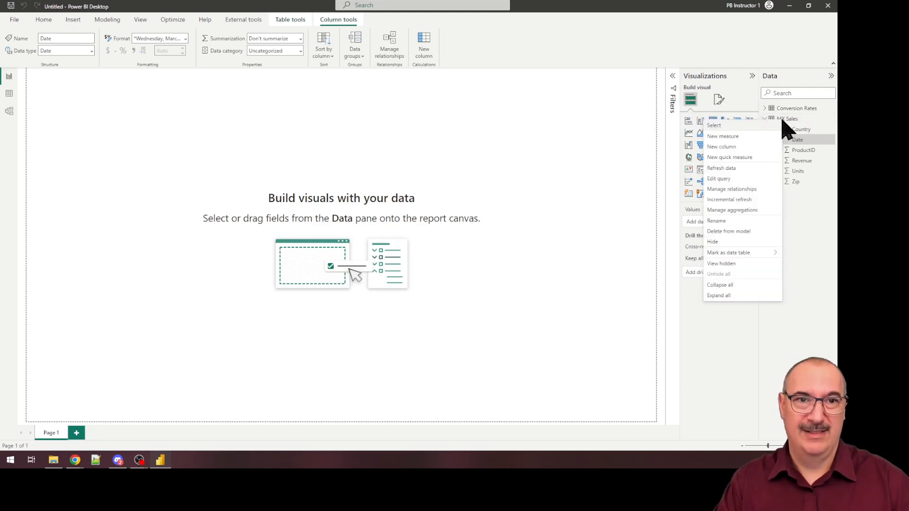
left_click(727, 147)
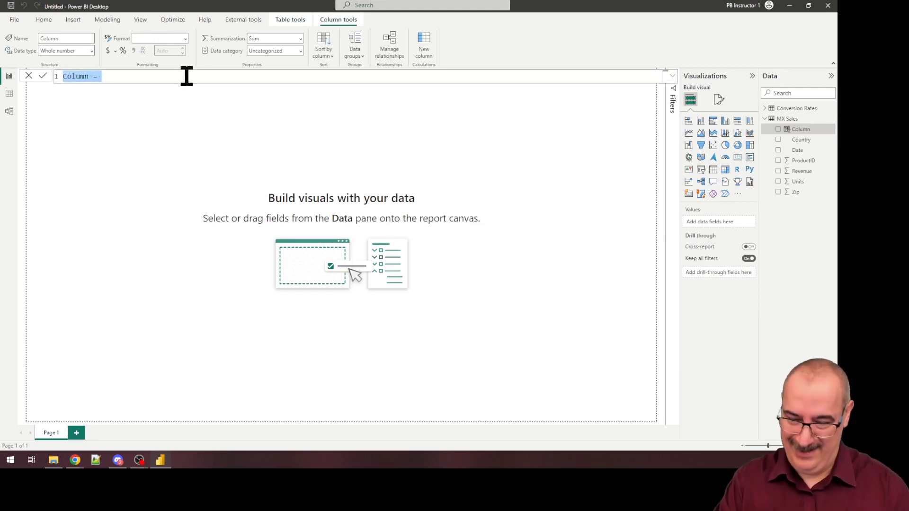
type("Year")
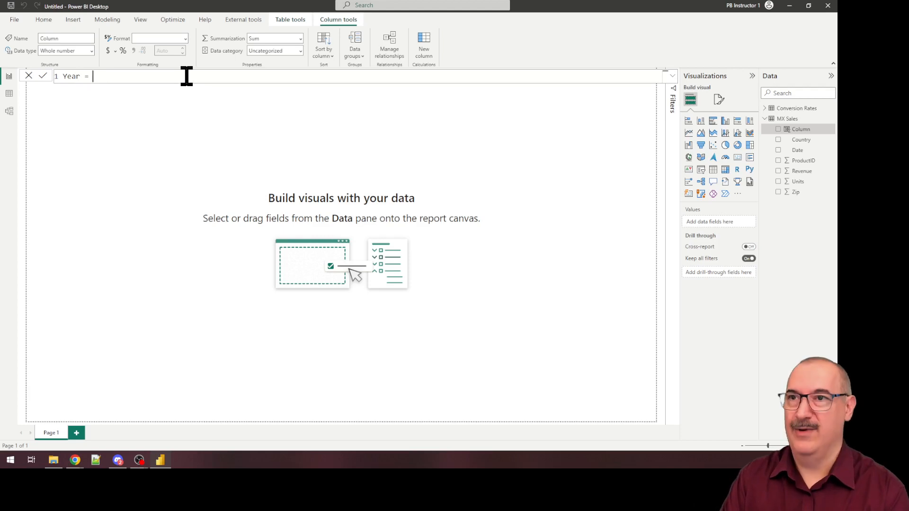
type(" = for")
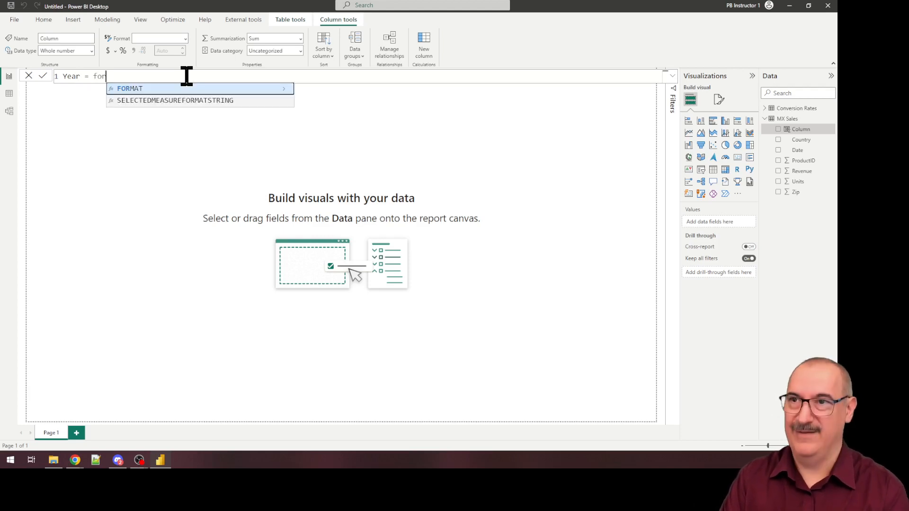
key("Tab")
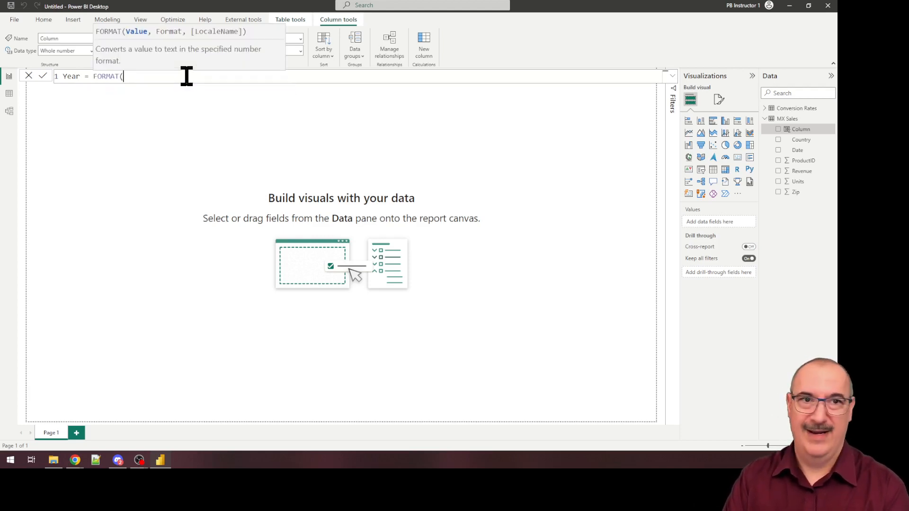
type("[d")
key("Tab")
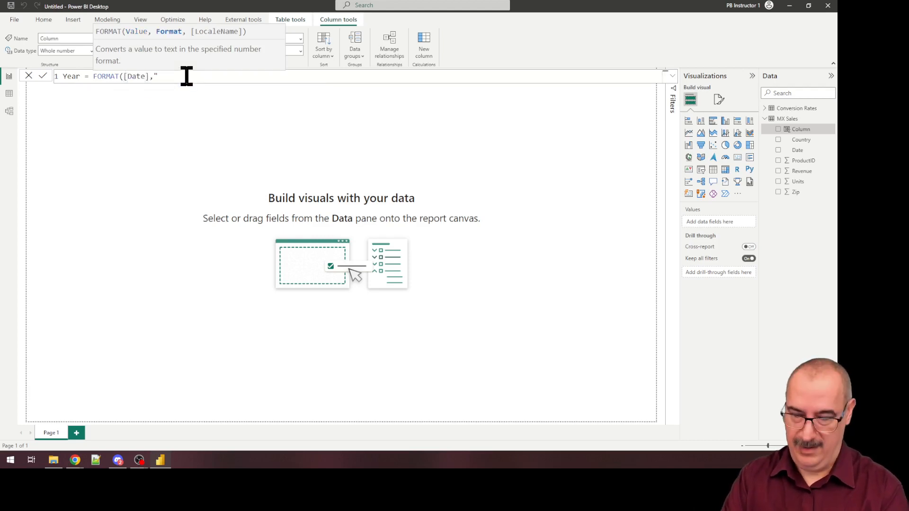
type(",\"YYYY\"")
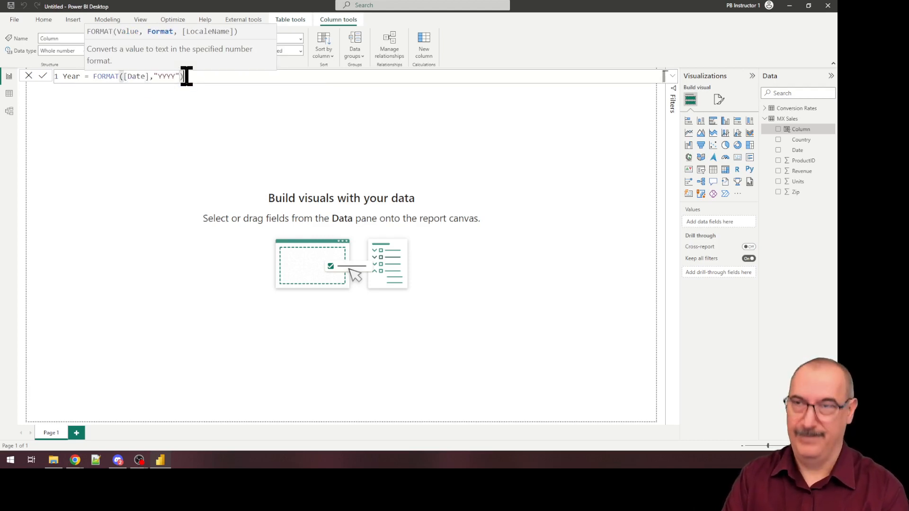
type(")")
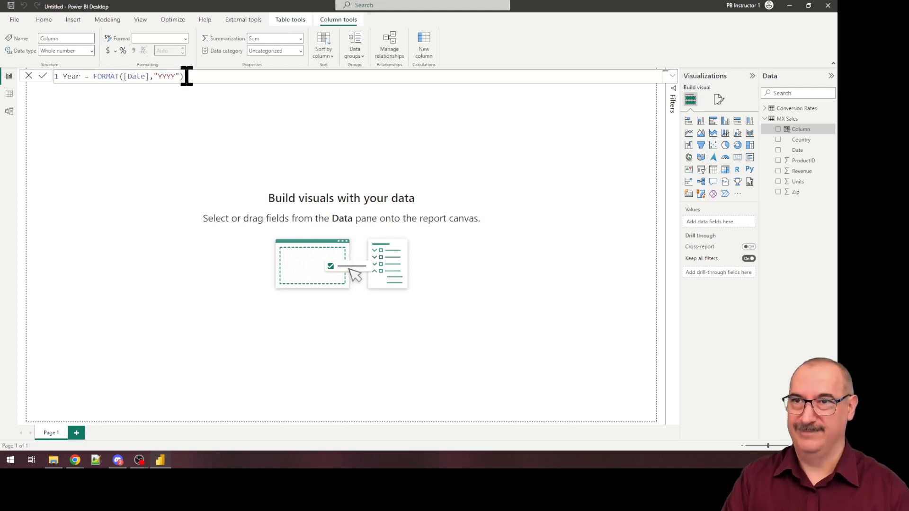
key("Return")
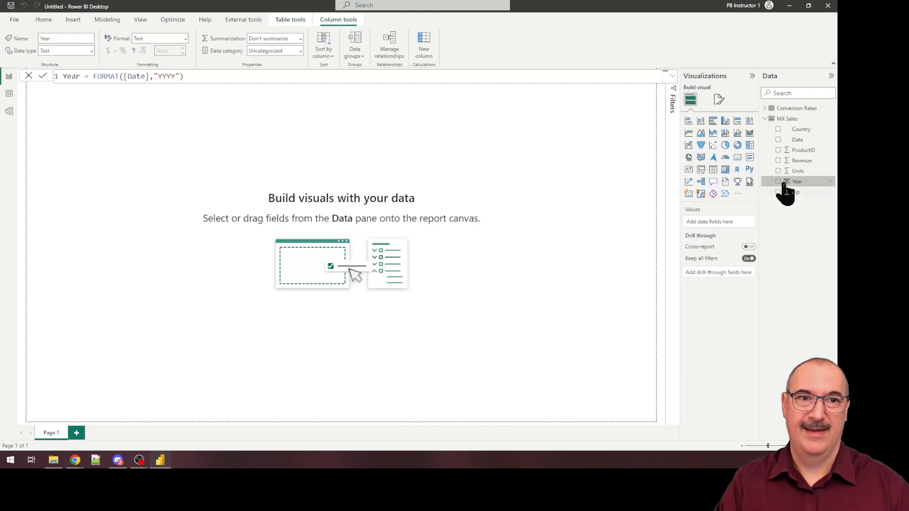
Step: Create a stacked column chart of Revenue by Year from MX Sales, enlarging it to fill most of the report page
left_click(779, 182)
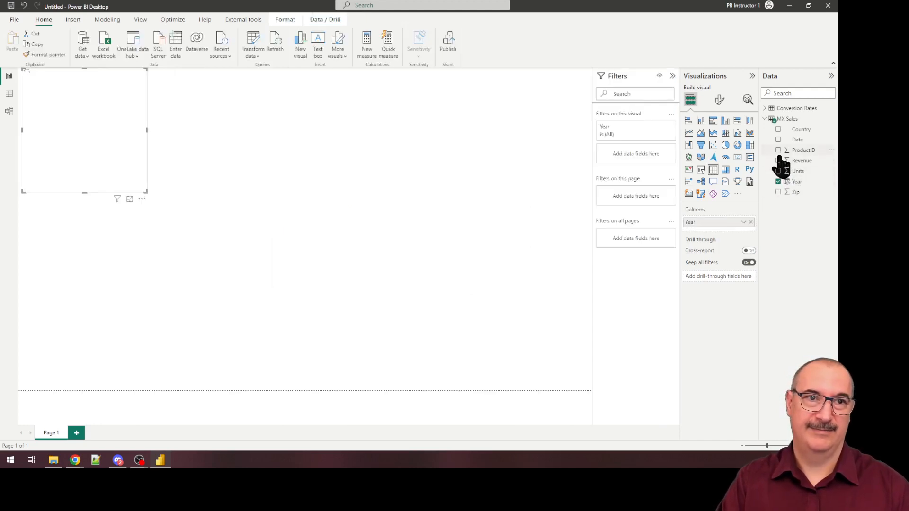
left_click(778, 161)
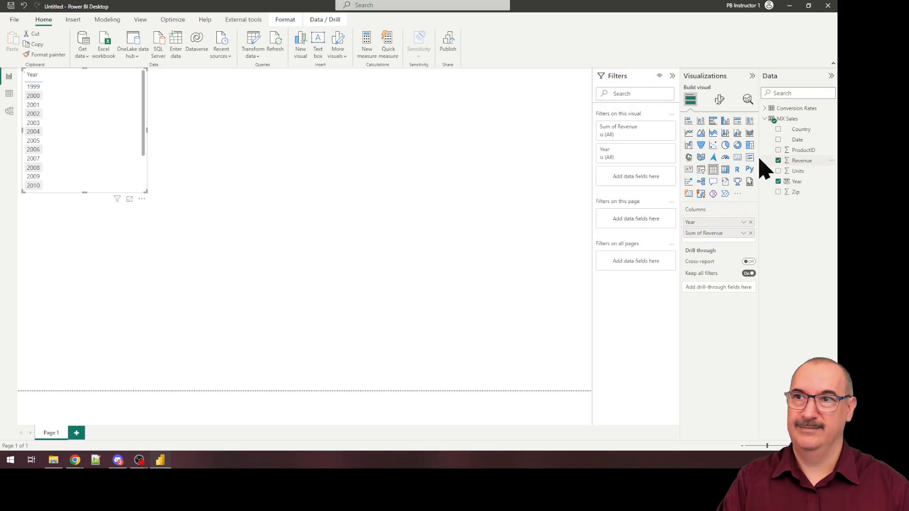
left_click(700, 122)
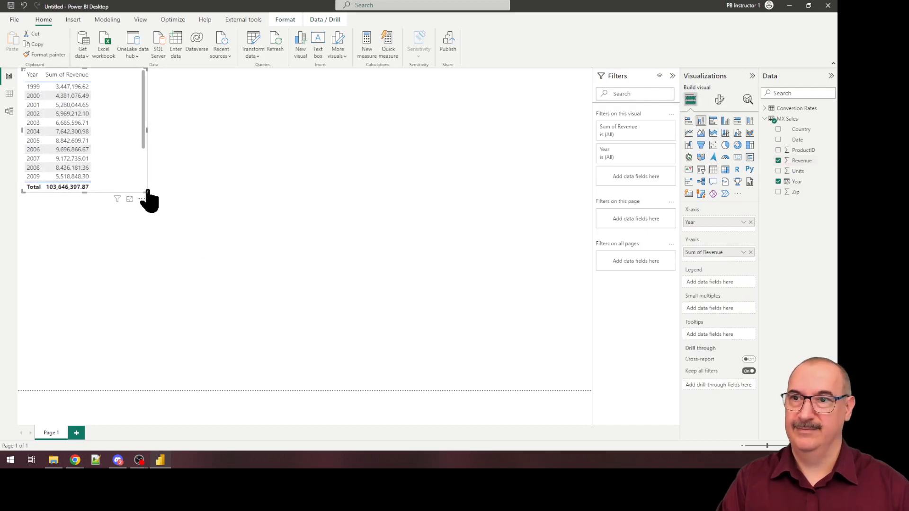
left_click_drag(146, 192, 529, 326)
left_click_drag(385, 142, 431, 178)
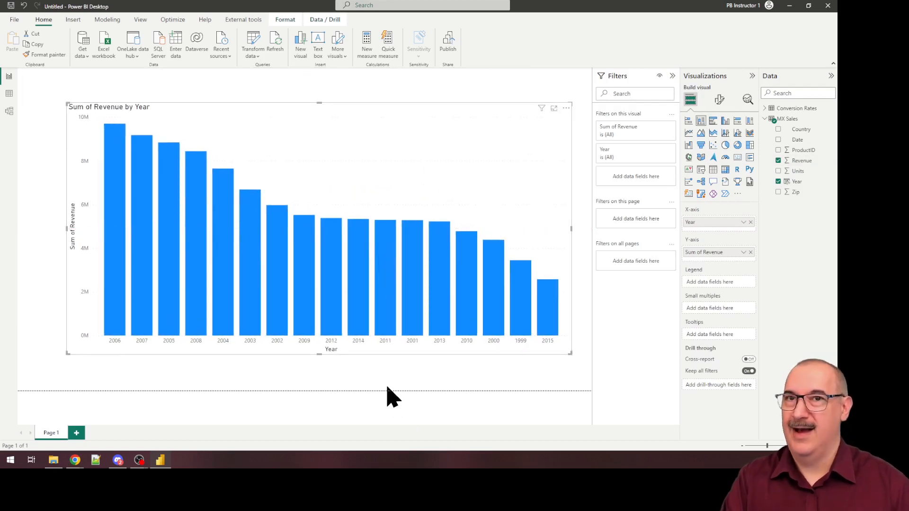
mouse_move(389, 312)
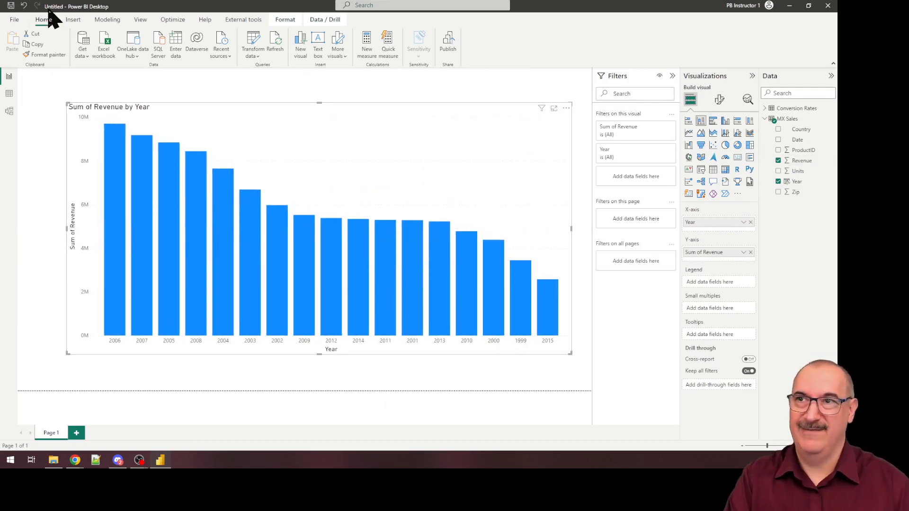
Step: Save the report as Mexico Sales in the DAX folder
left_click(10, 6)
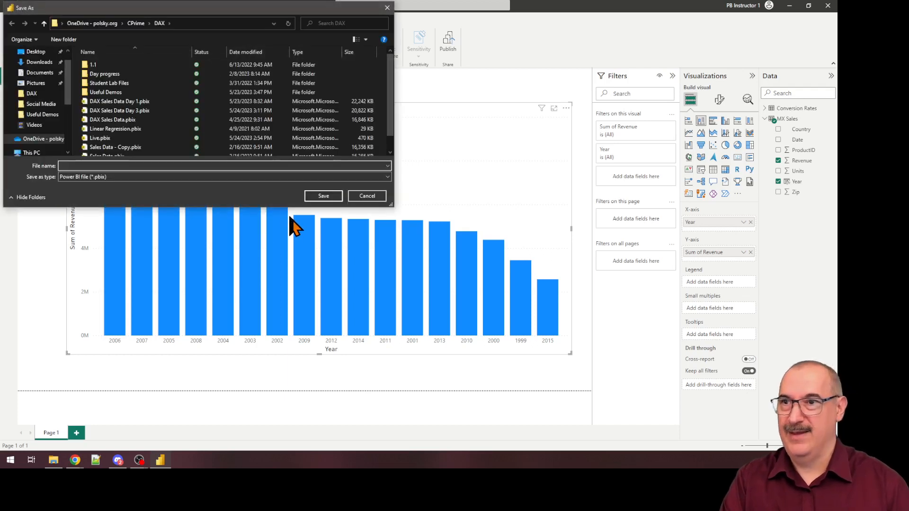
type("Mexico Sales")
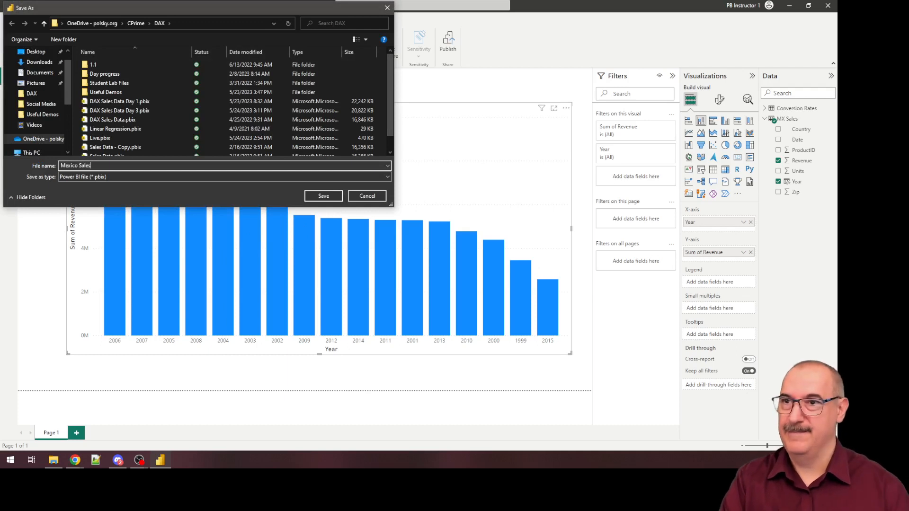
left_click(324, 196)
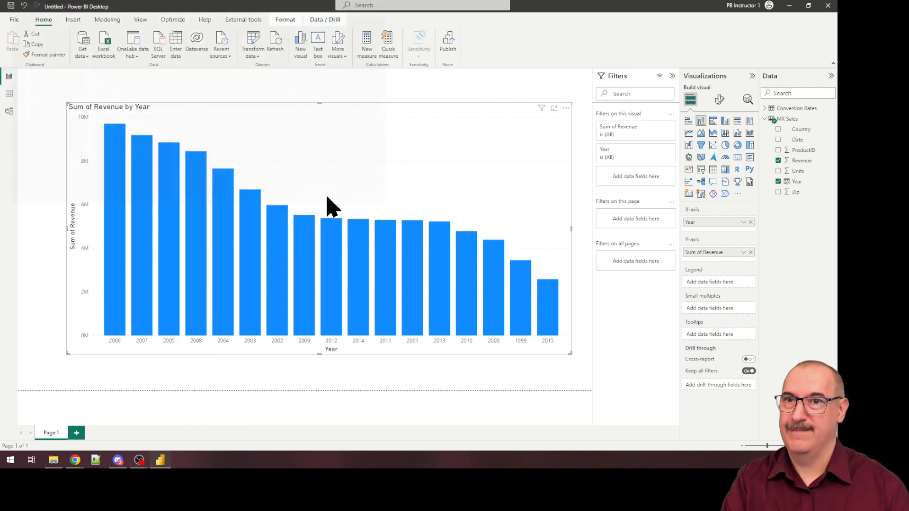
Step: Publish the report to the Labs workspace
left_click(450, 52)
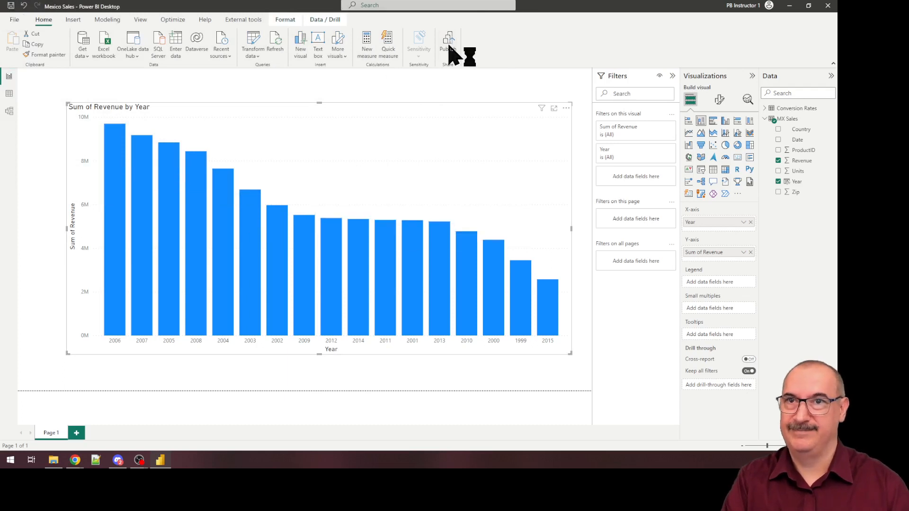
left_click(327, 247)
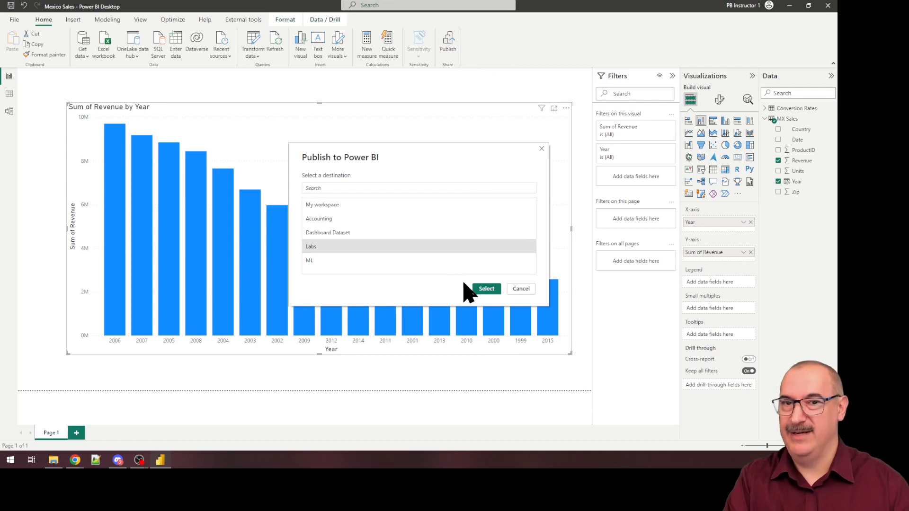
left_click(482, 289)
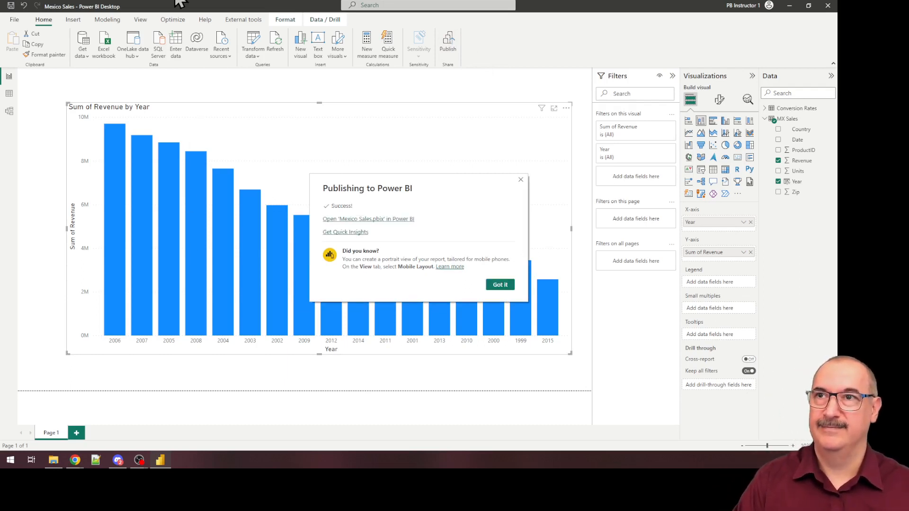
Step: Switch to the browser, reload the Labs workspace in the Power BI service, and open the published Mexico Sales report
key("alt+Tab")
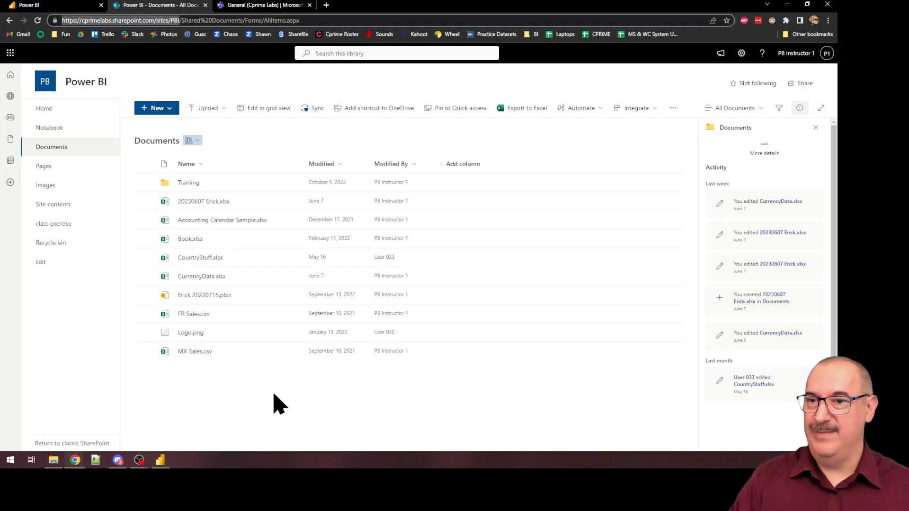
left_click(237, 351)
left_click(237, 351)
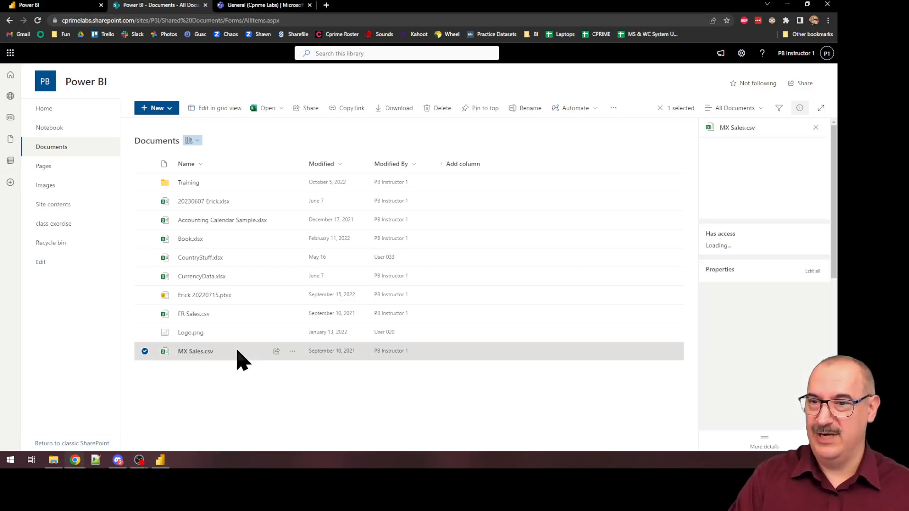
left_click(66, 6)
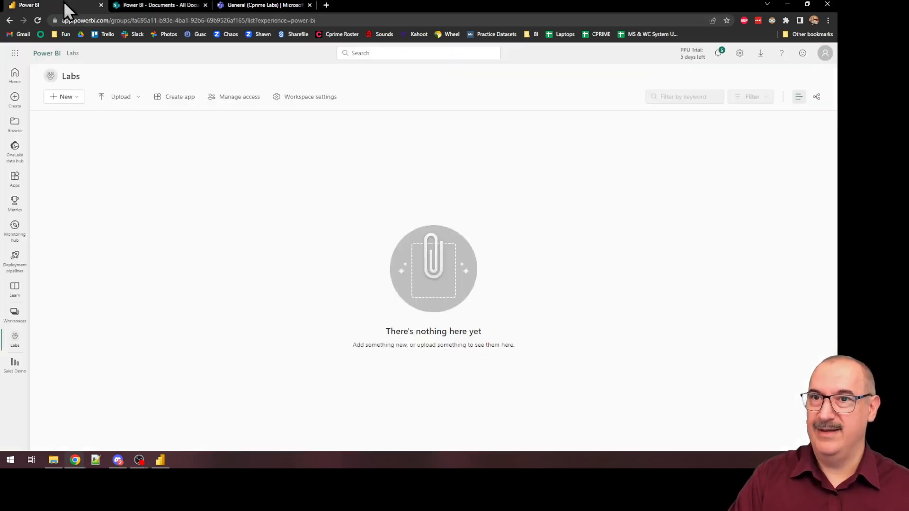
left_click(37, 20)
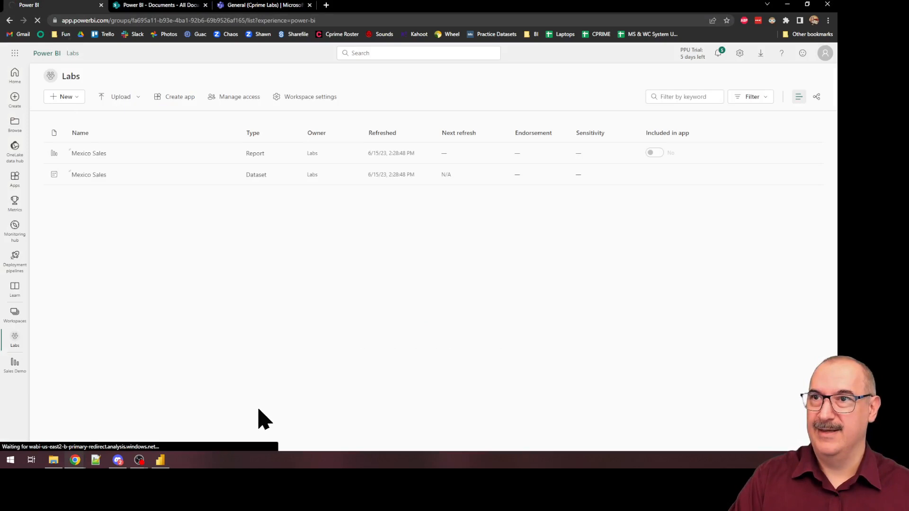
left_click(93, 156)
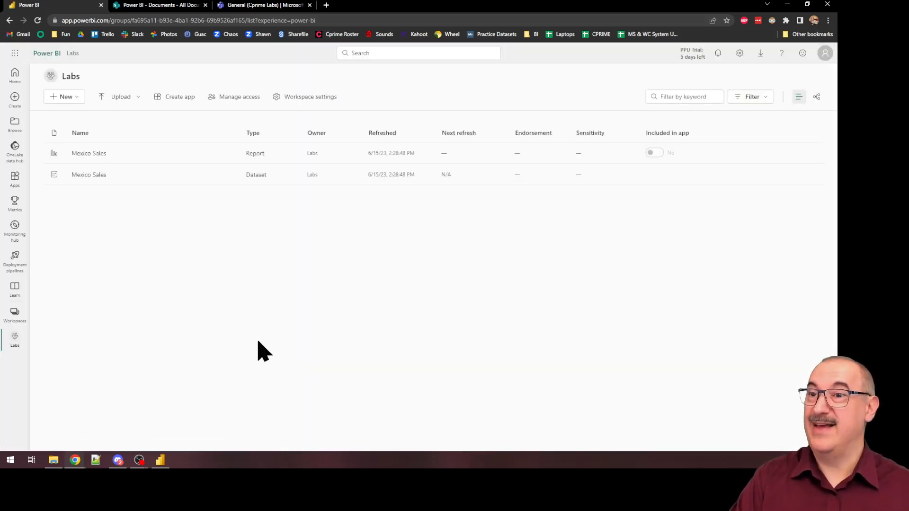
left_click(98, 154)
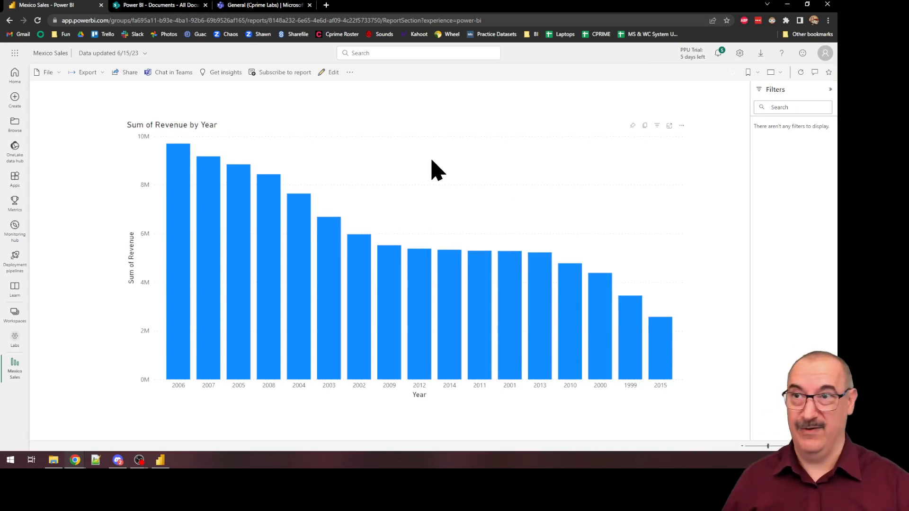
Step: Return to the Labs workspace and refresh the Mexico Sales dataset on demand
left_click(9, 20)
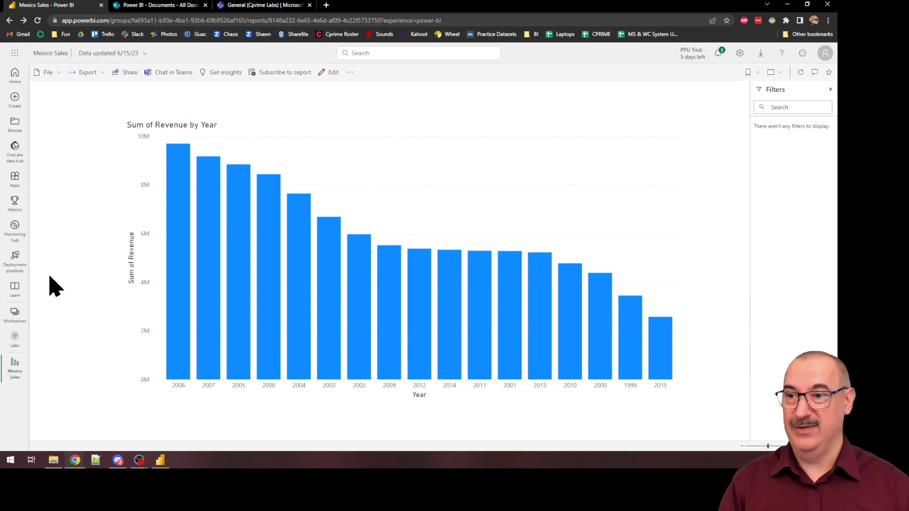
left_click(15, 338)
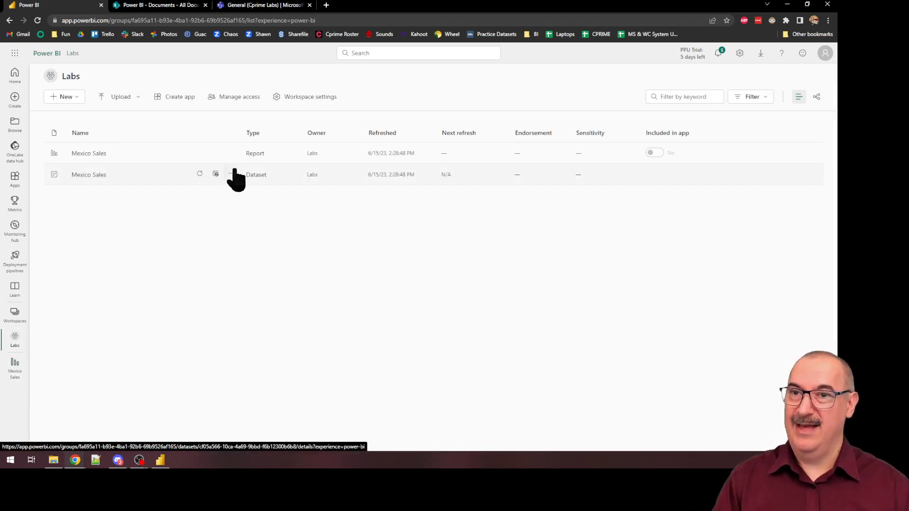
left_click(199, 174)
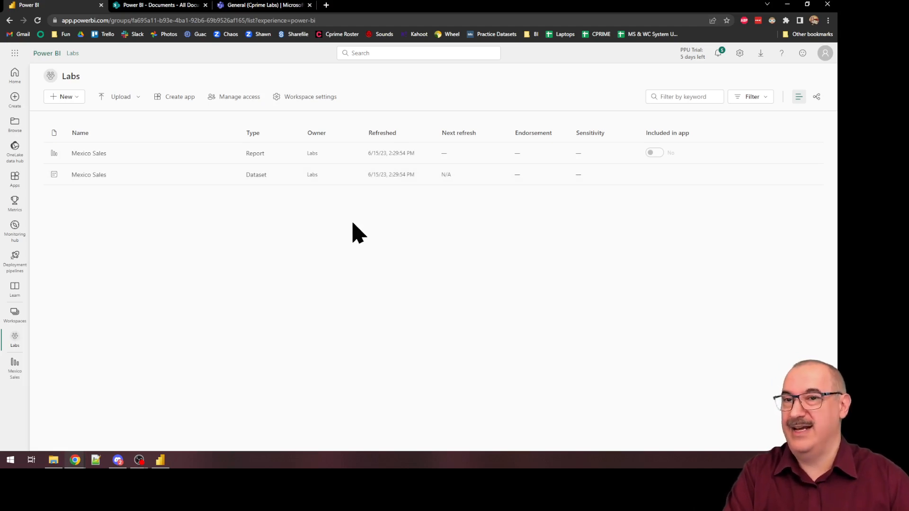
Step: Open the Mexico Sales dataset's settings and start editing the credentials of its SharePointList data source
mouse_move(237, 188)
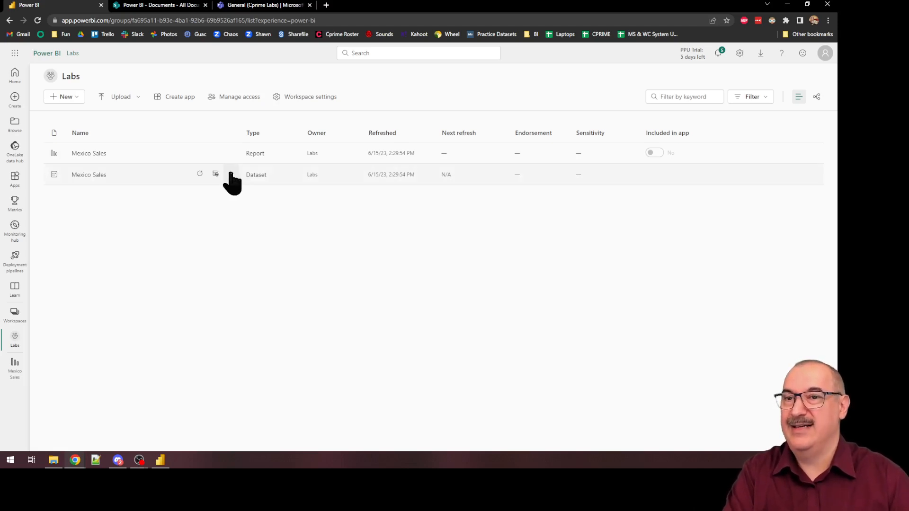
left_click(232, 175)
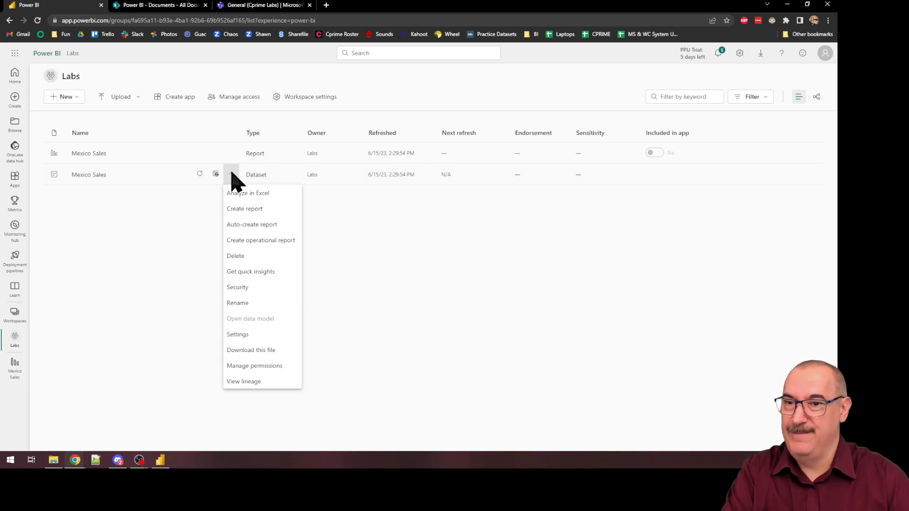
left_click(245, 334)
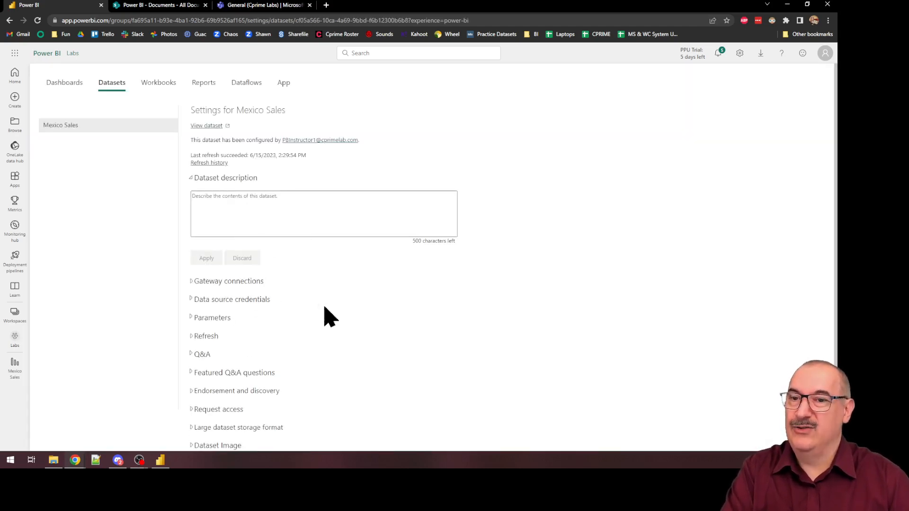
left_click(192, 301)
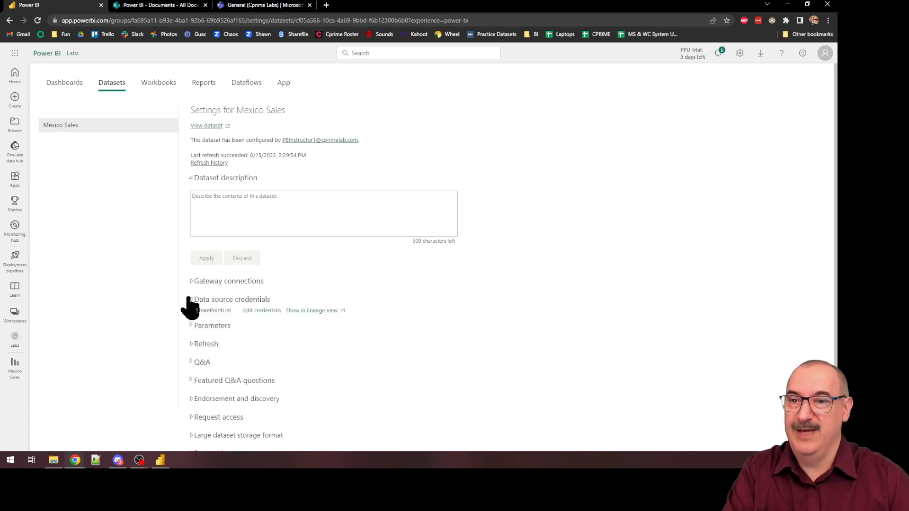
left_click(263, 313)
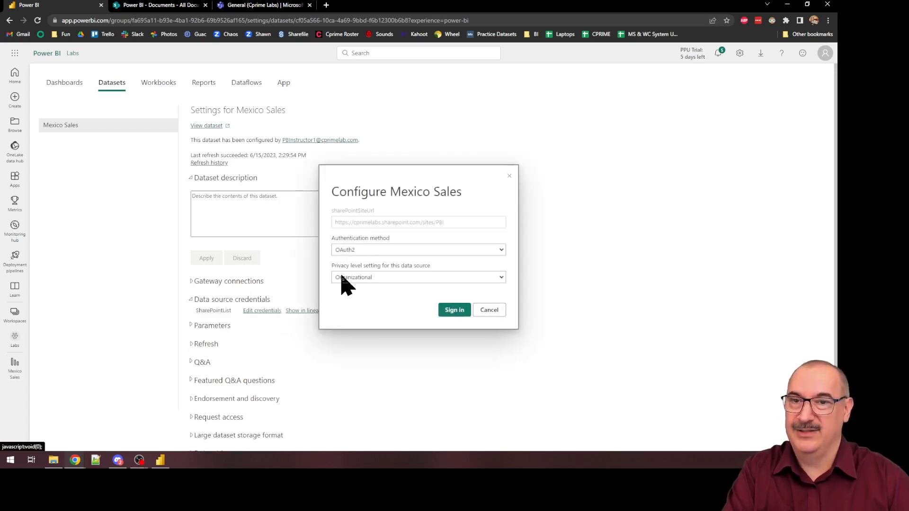
Step: Try to sign in to the SharePoint source with Anonymous authentication and the privacy level None
left_click(384, 250)
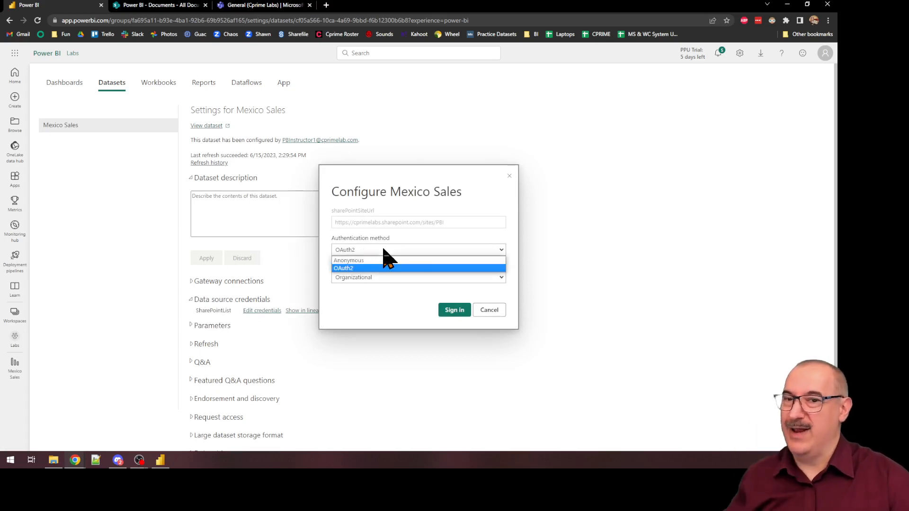
left_click(377, 261)
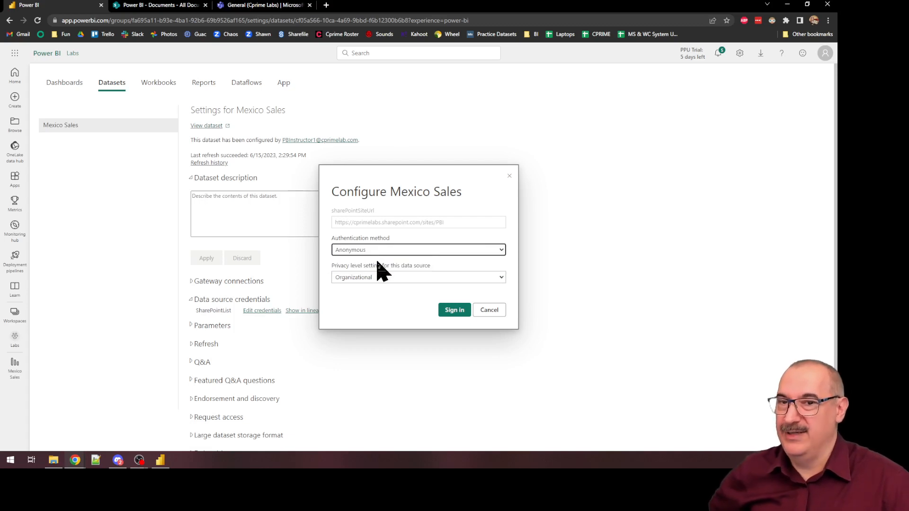
left_click(444, 278)
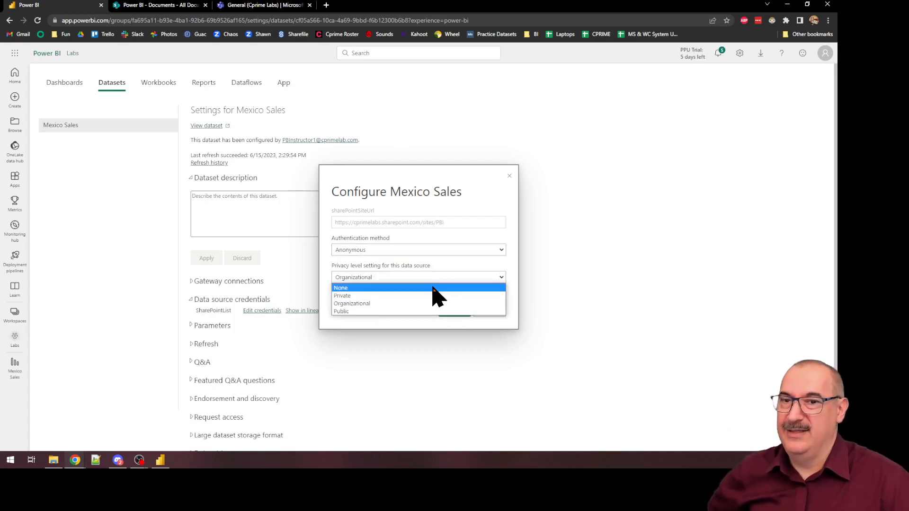
left_click(433, 288)
left_click(452, 312)
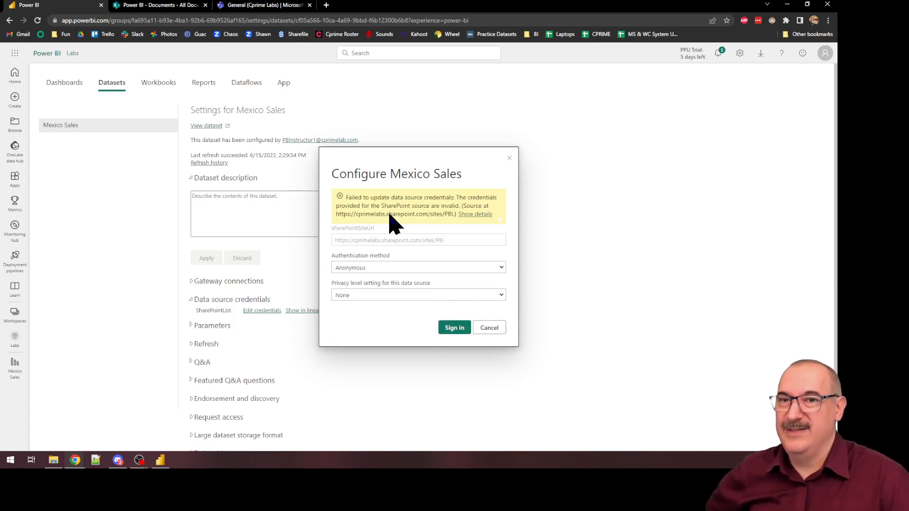
Step: Set the SharePoint source to OAuth2 authentication with the Organizational privacy level, and sign in with the instructor account
left_click(384, 268)
left_click(383, 288)
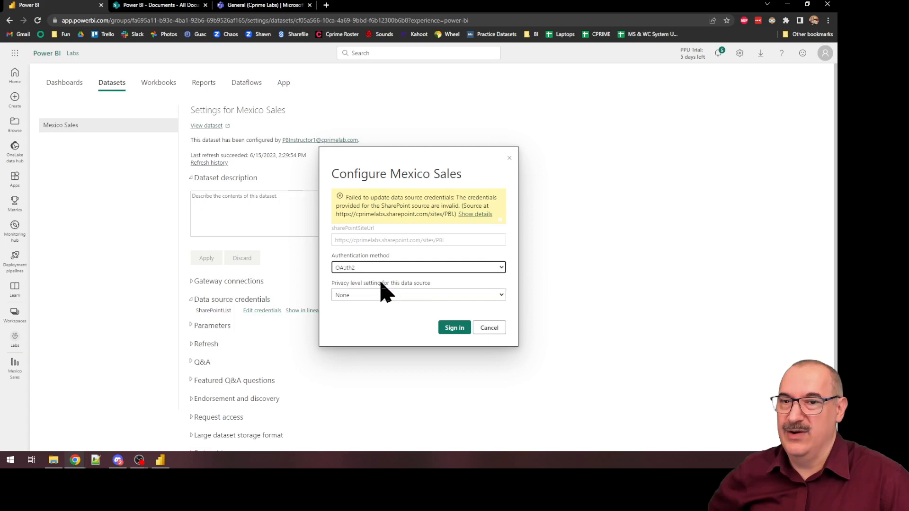
left_click(385, 295)
left_click(380, 321)
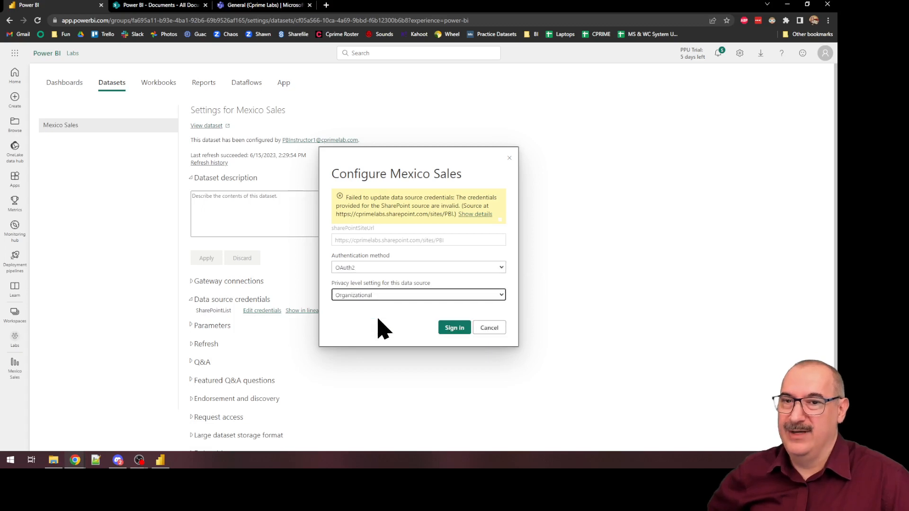
left_click(446, 329)
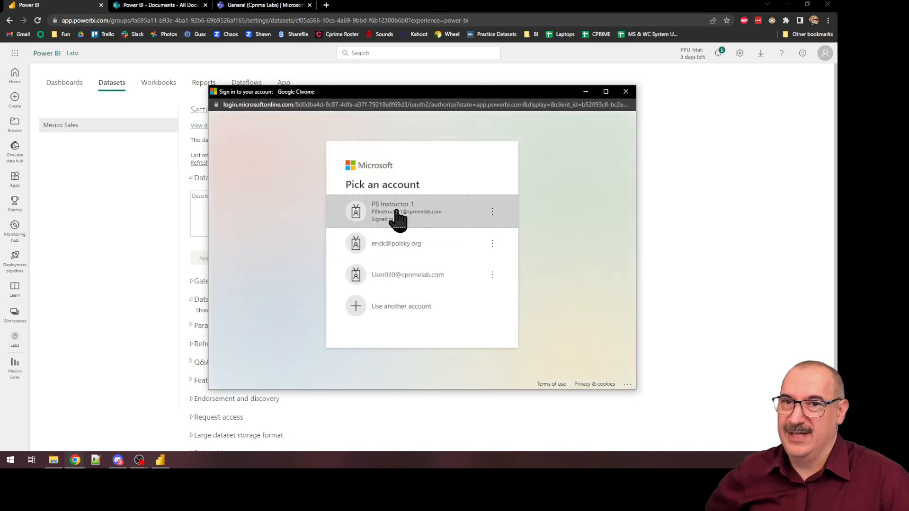
left_click(398, 217)
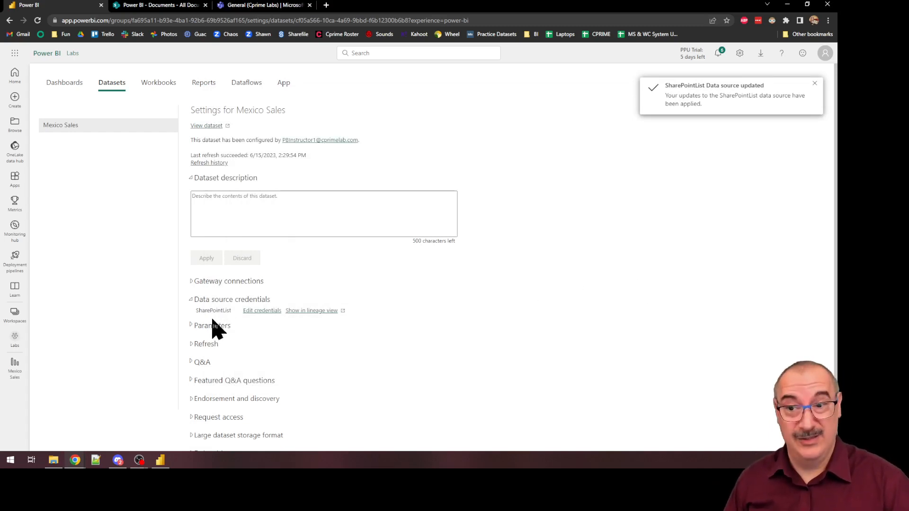
Step: Enable scheduled refresh for the Mexico Sales dataset, daily at 1:00 AM Eastern Time, and apply the schedule
left_click(191, 344)
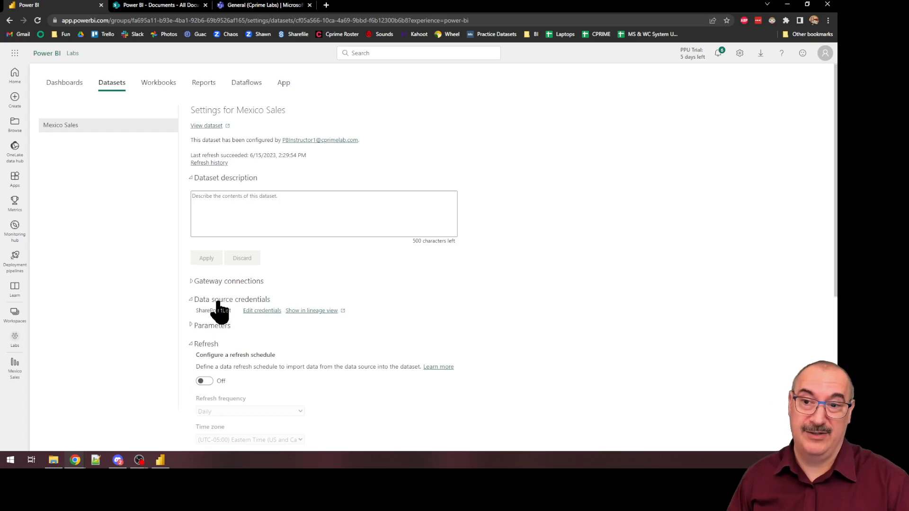
scroll(219, 305, "down", 2)
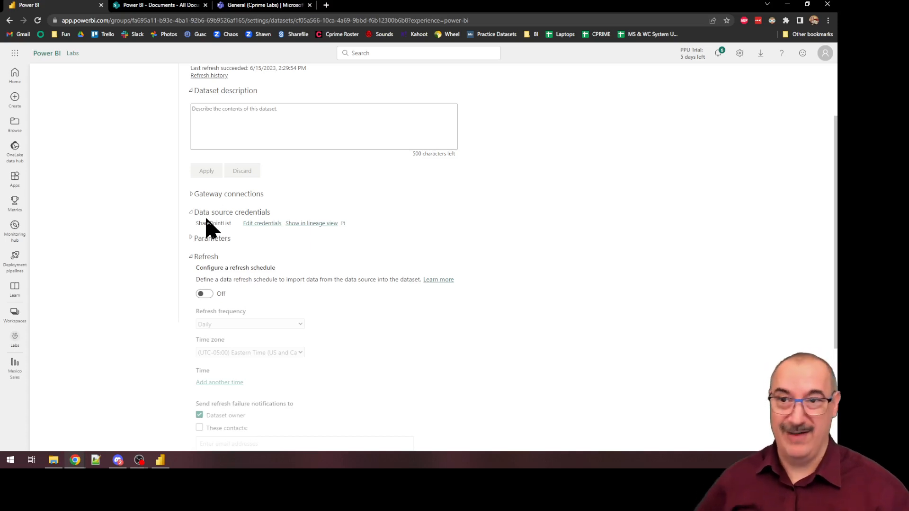
left_click(204, 294)
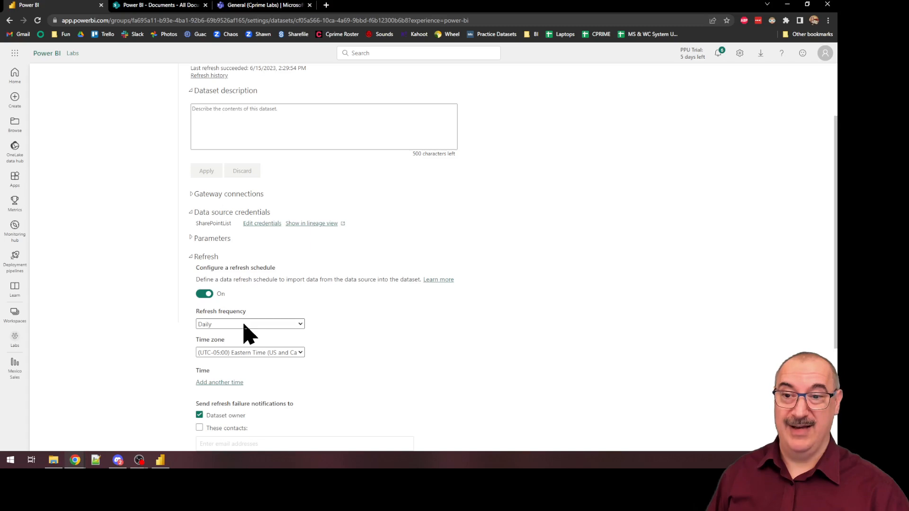
left_click(222, 382)
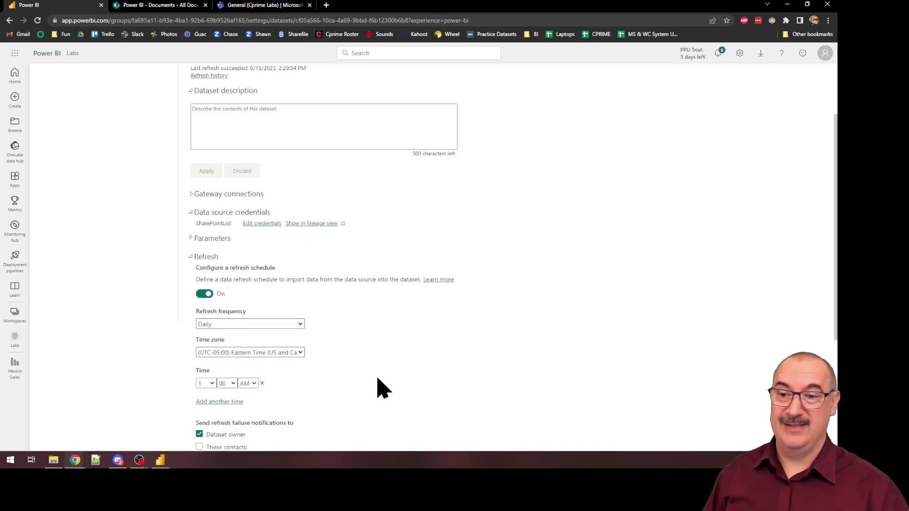
scroll(360, 371, "down", 2)
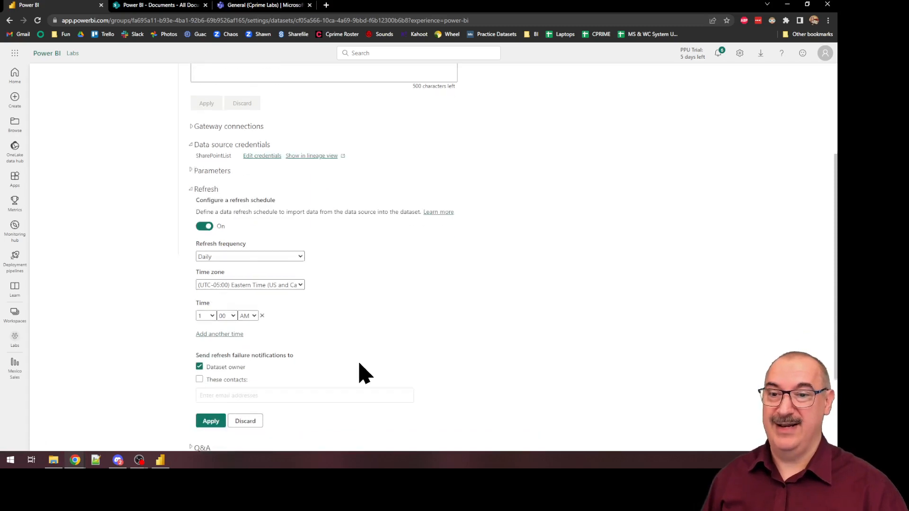
left_click(211, 402)
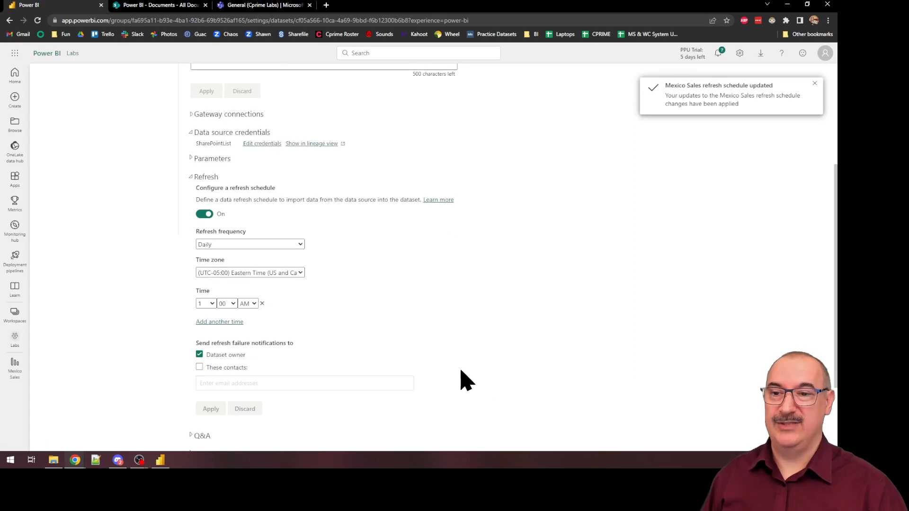
Step: Look at MX Sales.csv in the SharePoint Documents library, and reopen and reload the Mexico Sales report in the Power BI service
left_click(174, 6)
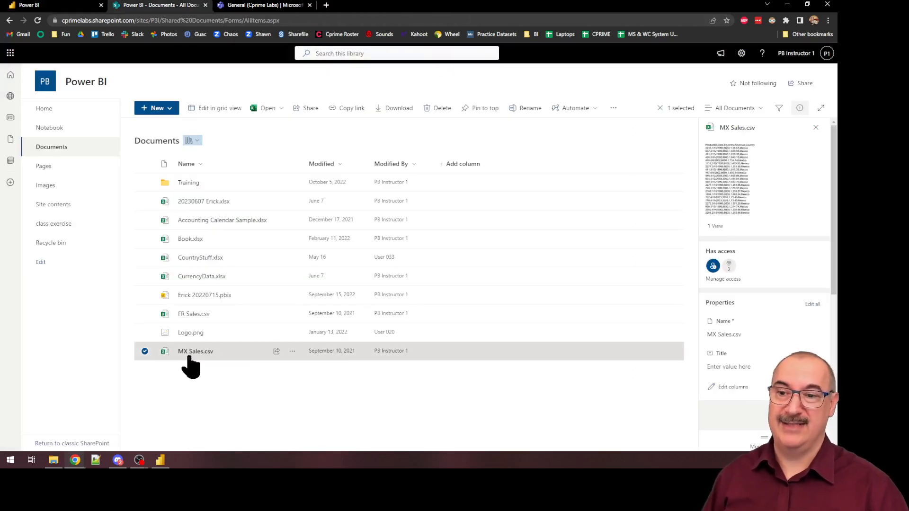
mouse_move(189, 361)
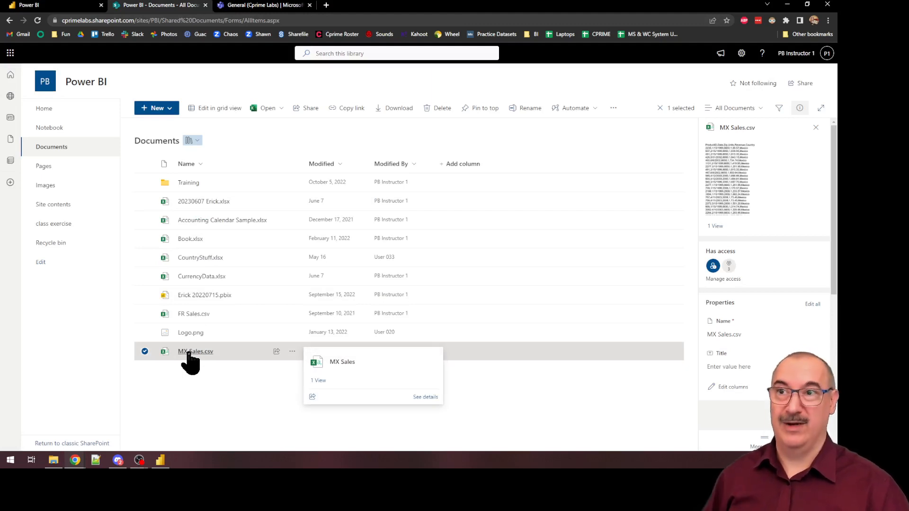
left_click(50, 5)
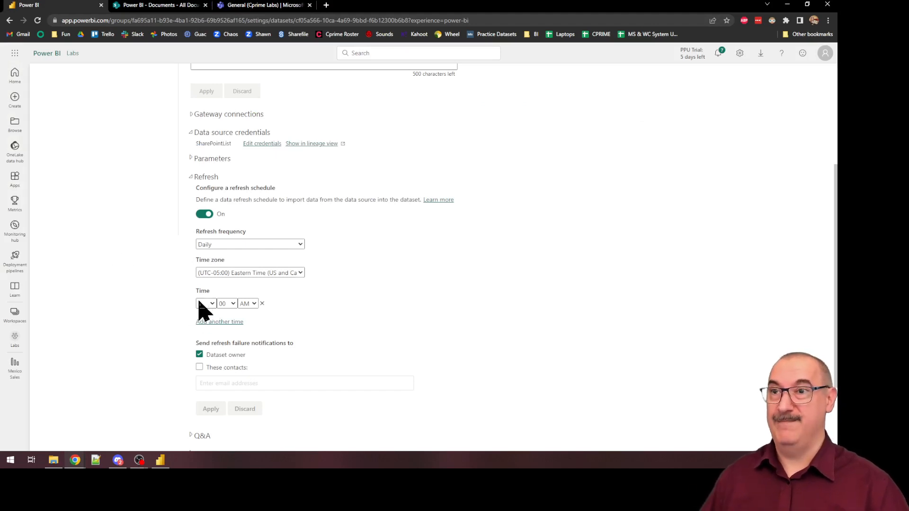
left_click(13, 369)
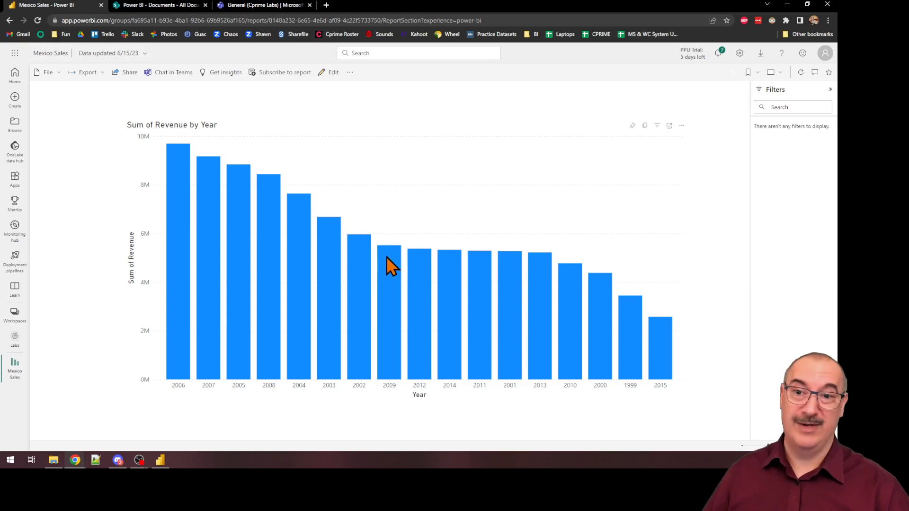
left_click(38, 21)
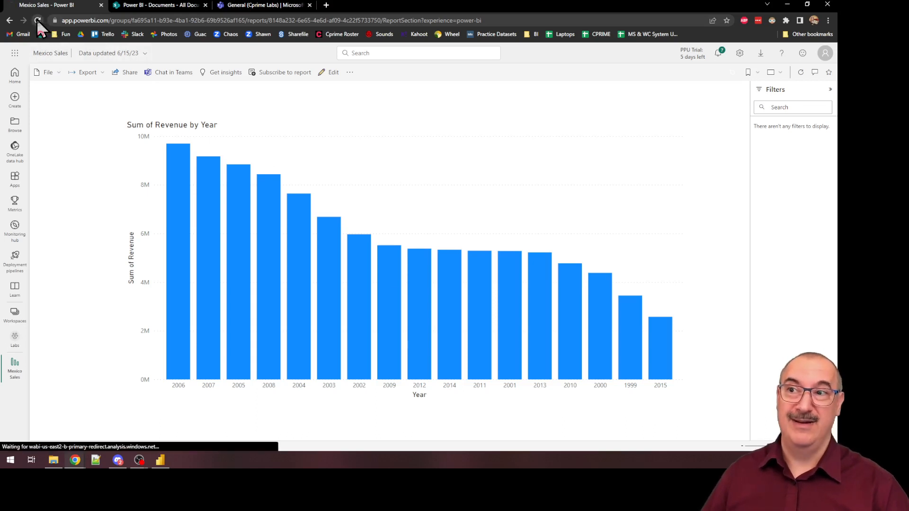